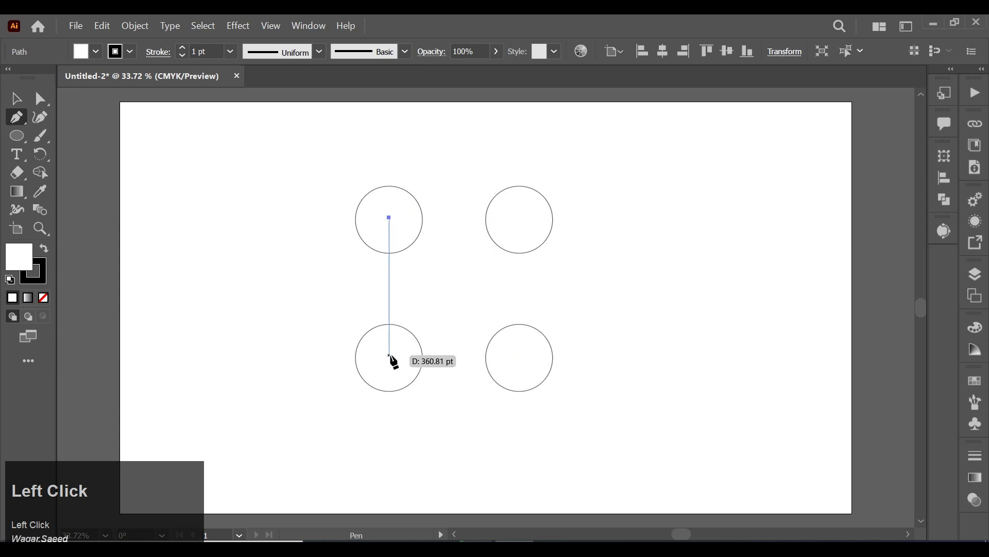
Continue the Pen path from the upper-left circle through the lower two circle centres to the upper-right one, and remove its fill
{"action": "left_click", "coordinate": [389, 357], "text": "shift"}
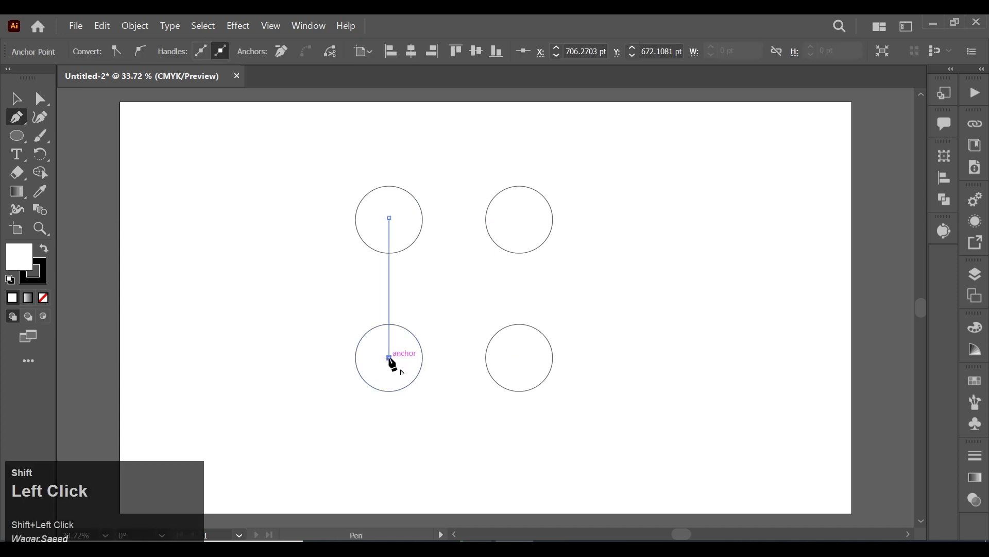
{"action": "left_click", "coordinate": [520, 358]}
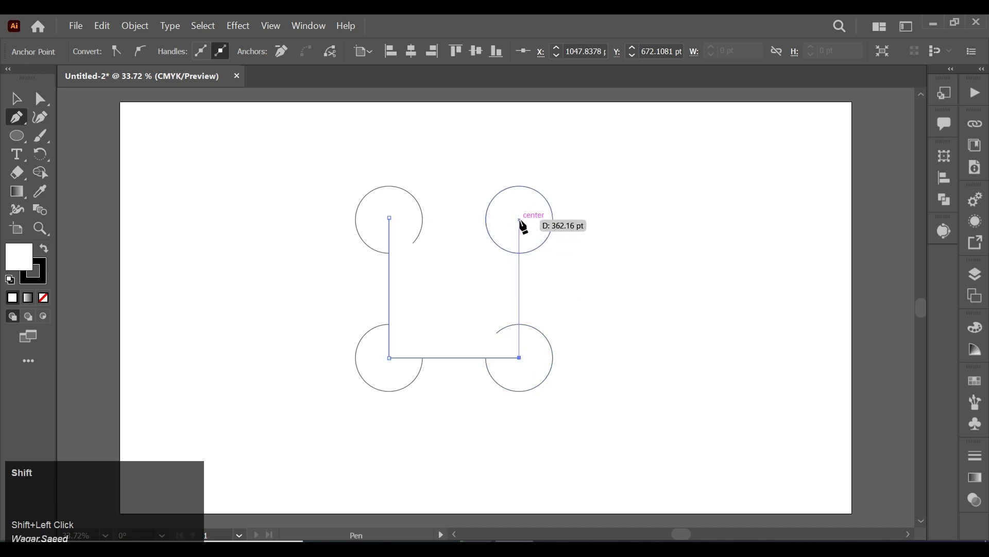
{"action": "left_click", "coordinate": [520, 220]}
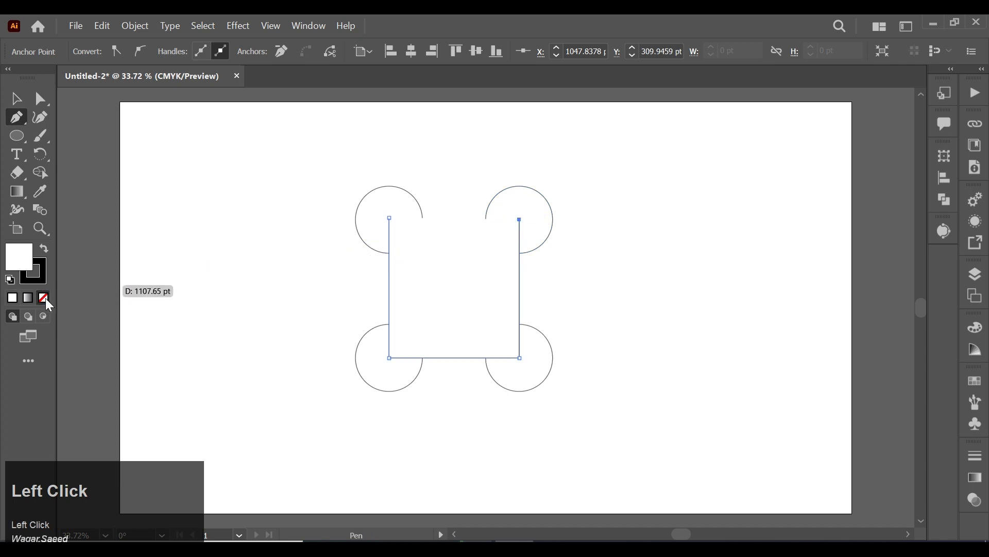
{"action": "left_click", "coordinate": [43, 297]}
Set the U-shaped path's stroke weight to 62 pt and deselect it
{"action": "left_click", "coordinate": [16, 98]}
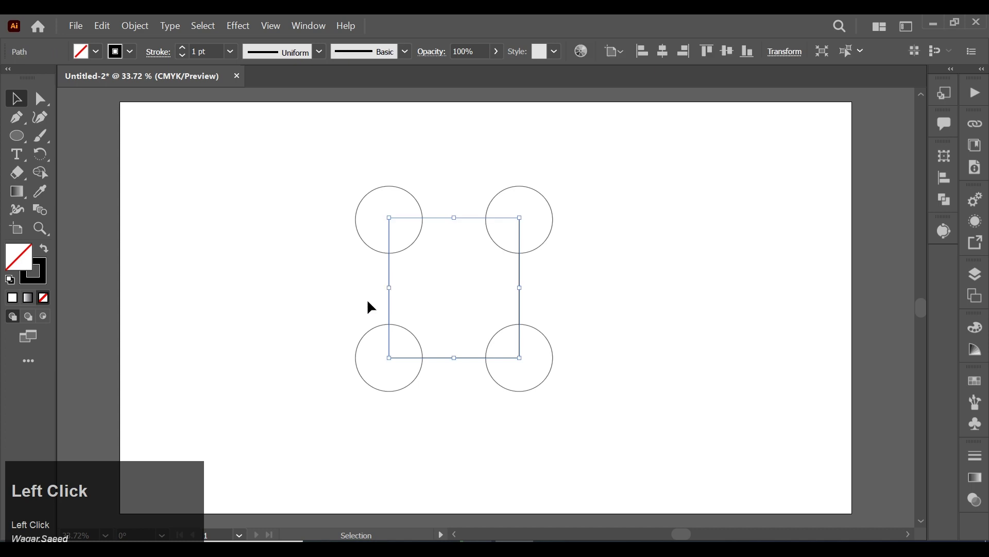
{"action": "left_click", "coordinate": [213, 50]}
{"action": "scroll", "coordinate": [213, 50], "scroll_direction": "up", "scroll_amount": 20}
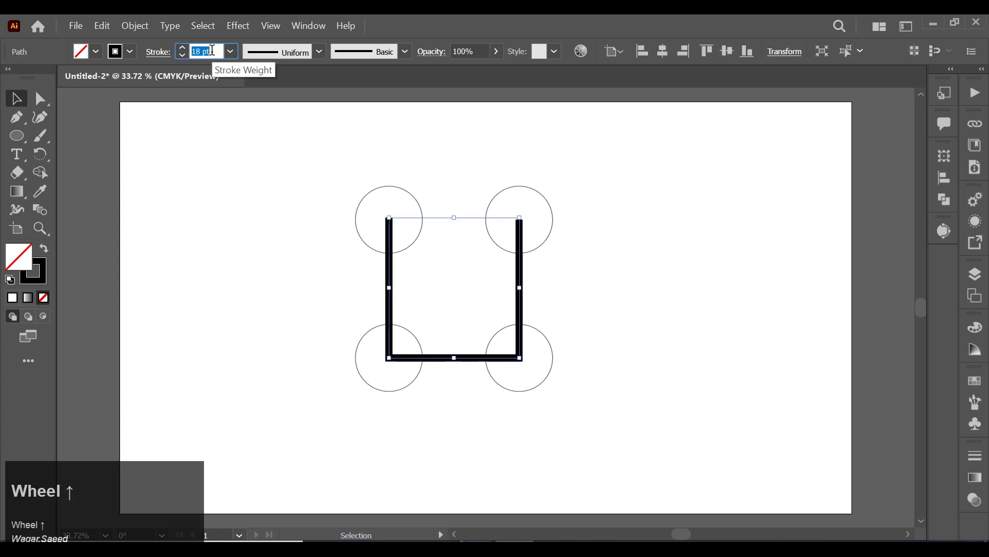
{"action": "scroll", "coordinate": [213, 50], "scroll_direction": "up", "scroll_amount": 20}
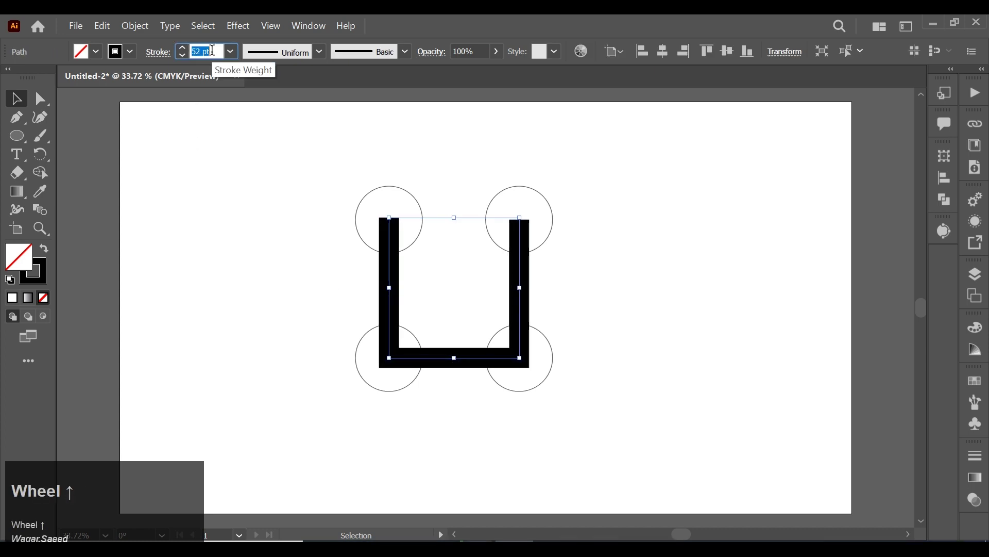
{"action": "scroll", "coordinate": [213, 50], "scroll_direction": "up", "scroll_amount": 5}
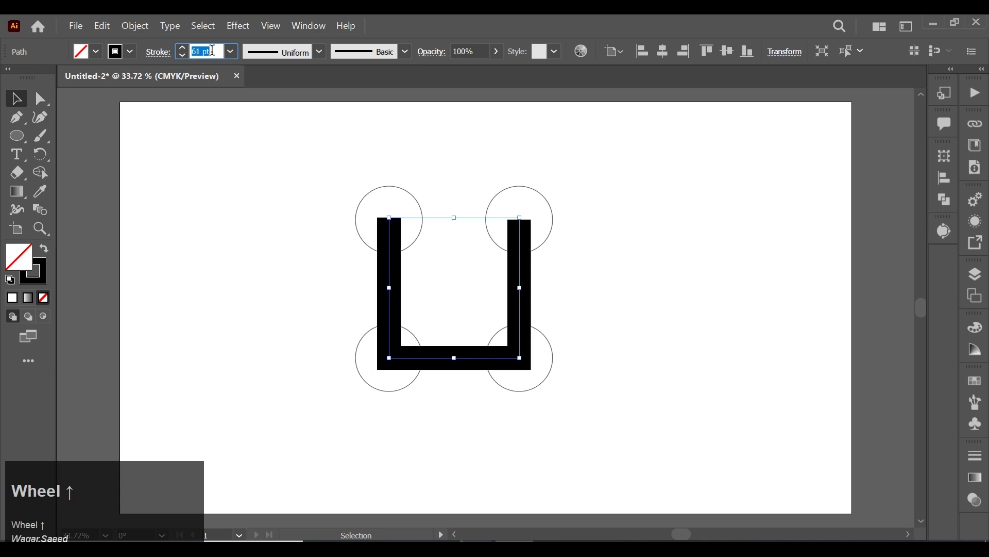
{"action": "scroll", "coordinate": [213, 50], "scroll_direction": "up", "scroll_amount": 1}
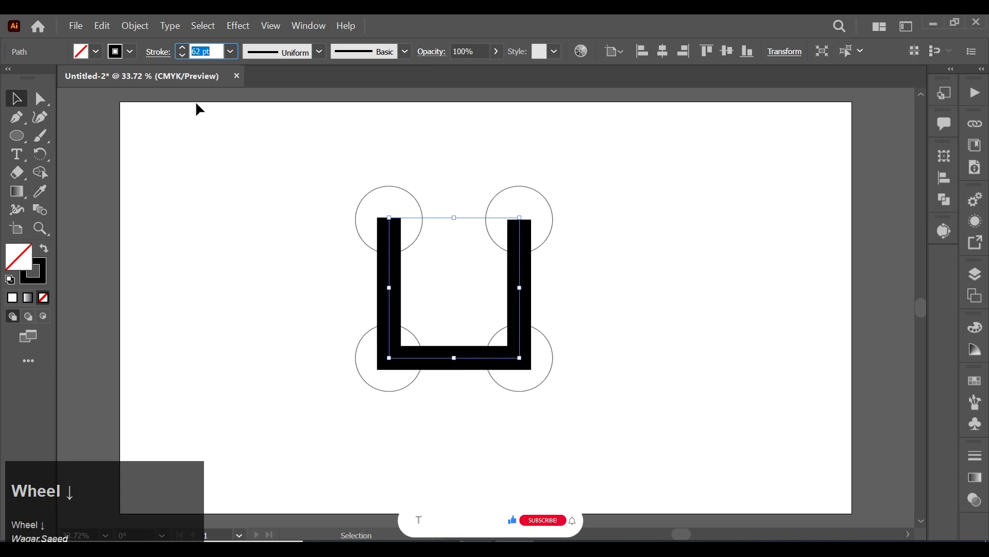
{"action": "left_click", "coordinate": [214, 166]}
Group the four circles together
{"action": "left_click", "coordinate": [393, 188]}
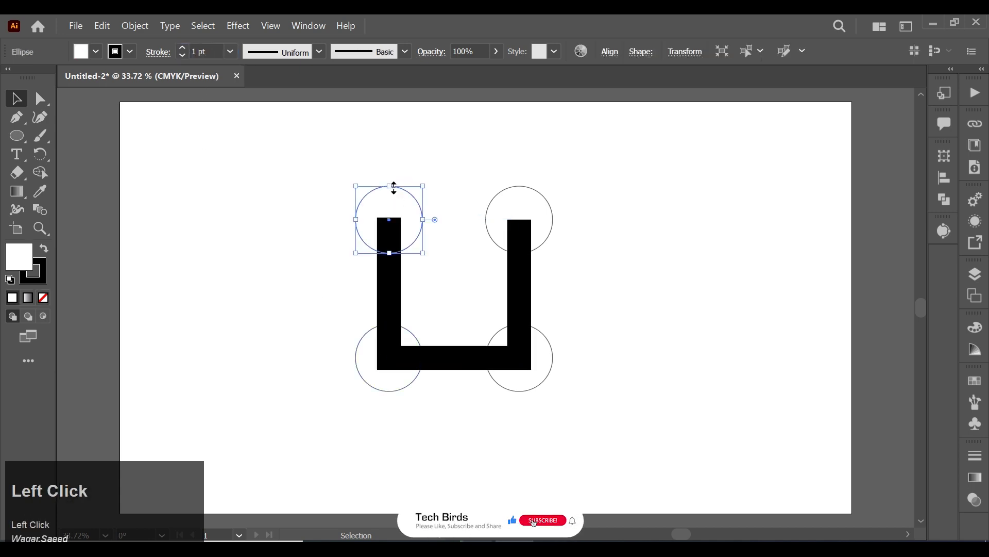
{"action": "left_click", "coordinate": [355, 361], "text": "shift"}
{"action": "left_click", "coordinate": [514, 386], "text": "shift"}
{"action": "right_click", "coordinate": [533, 207]}
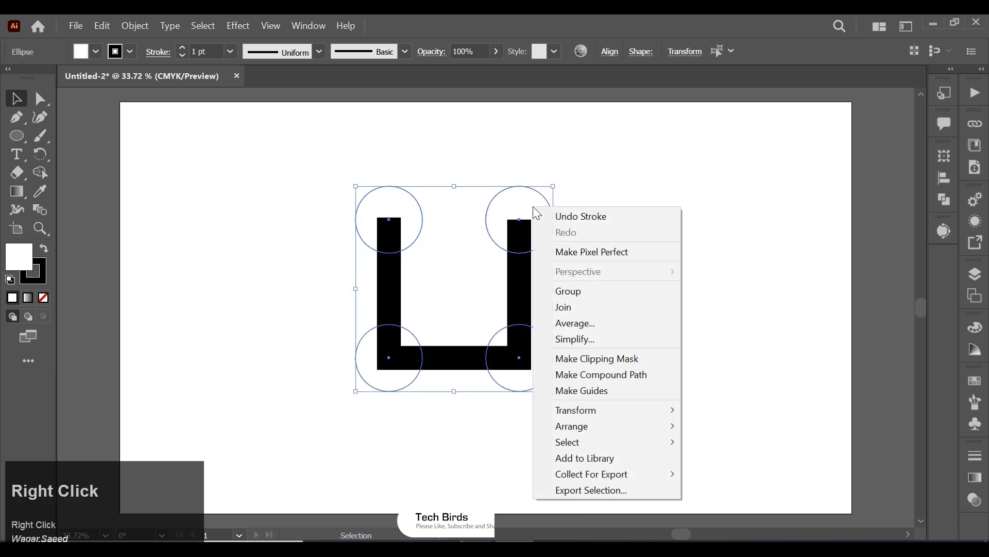
{"action": "left_click", "coordinate": [598, 292]}
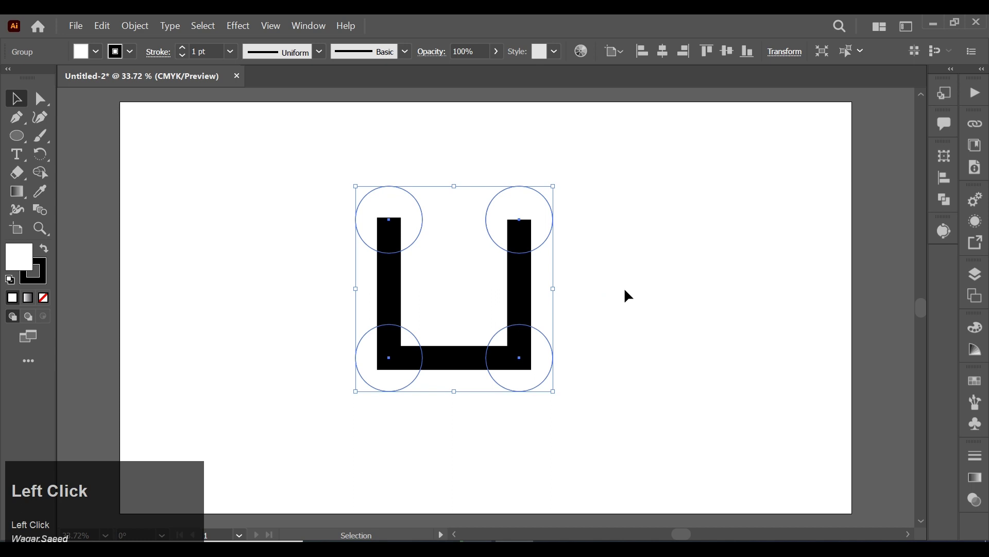
Align the circle group and the thick U-shaped path on their common centres
{"action": "left_click_drag", "start_coordinate": [567, 262], "coordinate": [392, 126]}
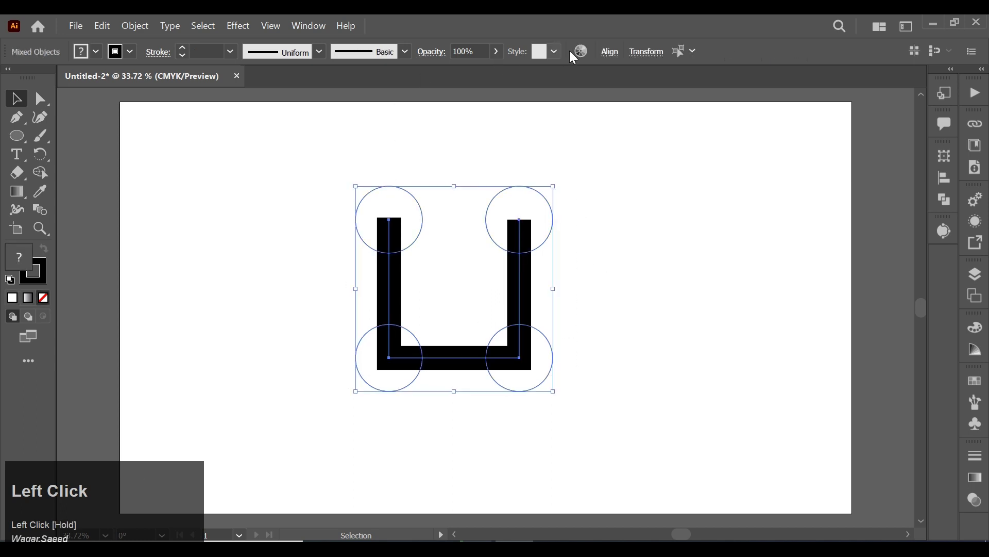
{"action": "left_click", "coordinate": [608, 54]}
{"action": "left_click", "coordinate": [478, 96]}
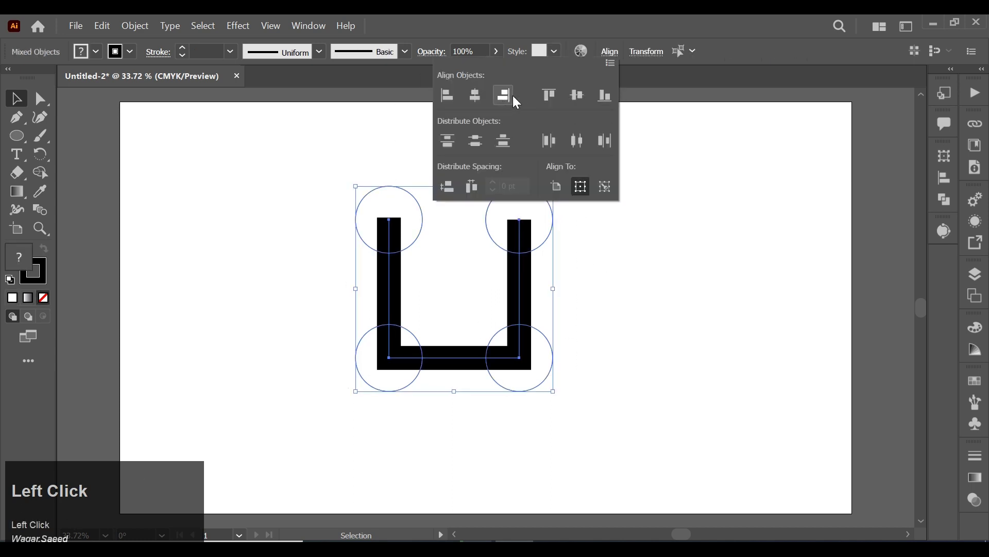
{"action": "left_click", "coordinate": [659, 198]}
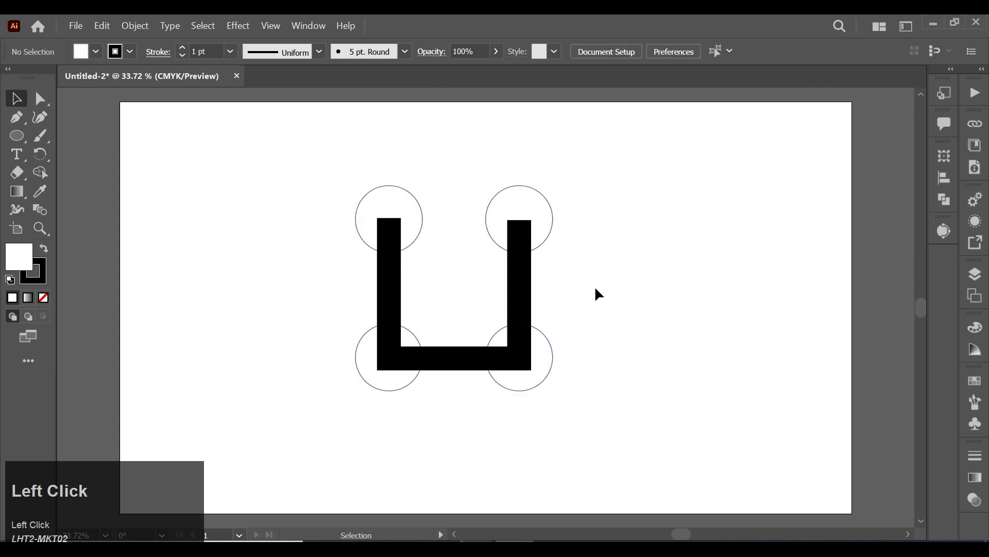
Give the circle group a solid black fill and no stroke
{"action": "left_click", "coordinate": [538, 203]}
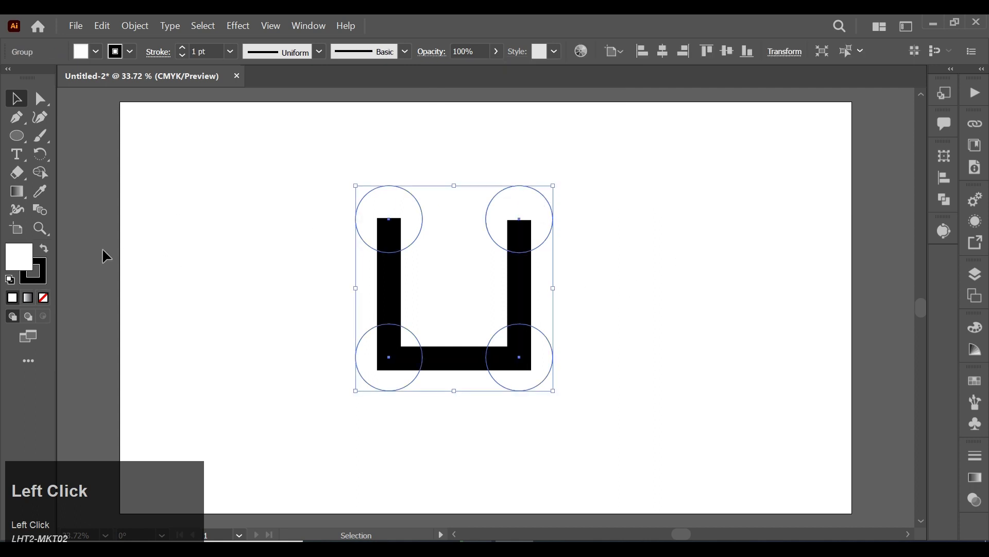
{"action": "left_click", "coordinate": [44, 249]}
{"action": "left_click", "coordinate": [43, 297]}
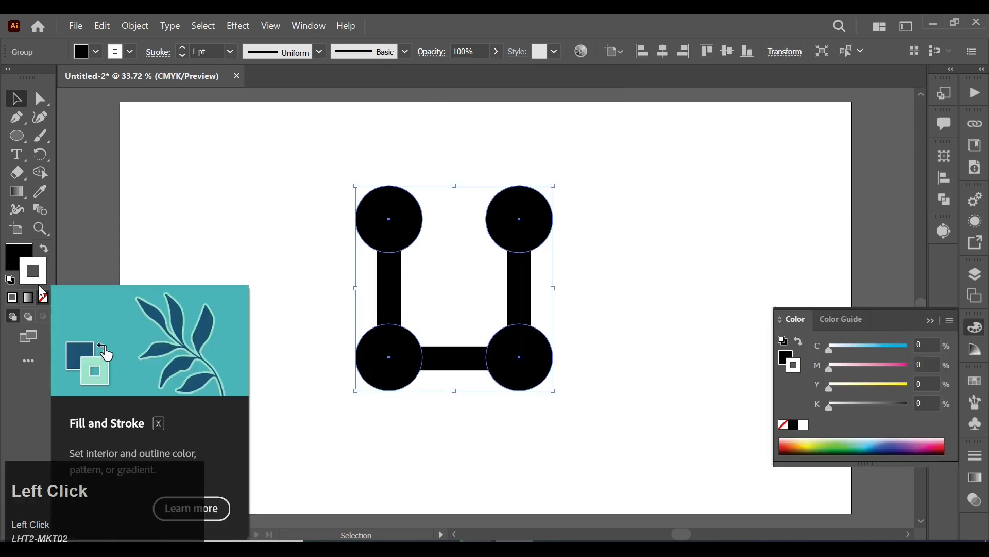
{"action": "left_click", "coordinate": [207, 283]}
Expand the U-shaped stroke into an outlined shape and unite it with the four circles
{"action": "left_click", "coordinate": [390, 281]}
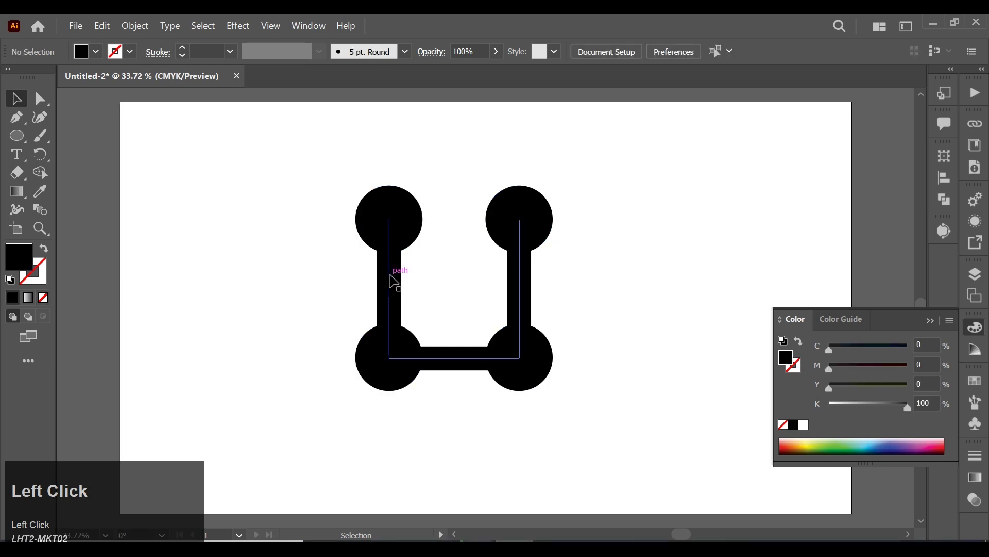
{"action": "left_click", "coordinate": [138, 30]}
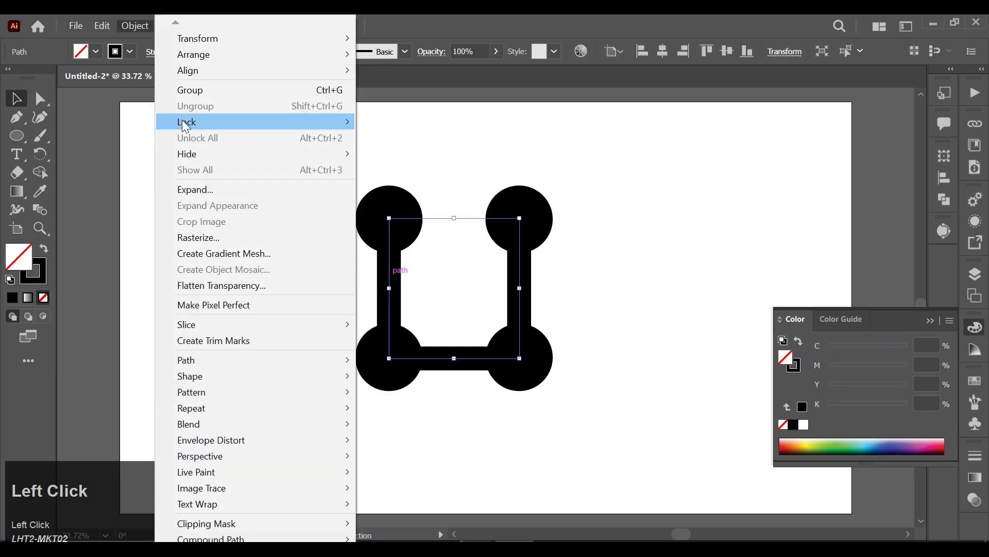
{"action": "left_click", "coordinate": [194, 190]}
{"action": "left_click", "coordinate": [452, 372]}
{"action": "left_click_drag", "start_coordinate": [325, 207], "coordinate": [568, 384]}
{"action": "left_click", "coordinate": [944, 201]}
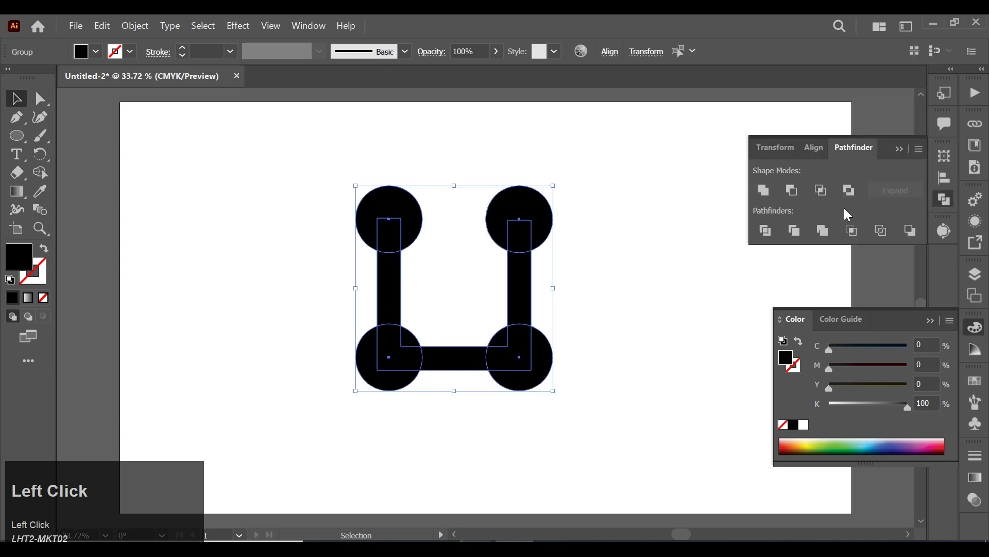
{"action": "left_click", "coordinate": [764, 191]}
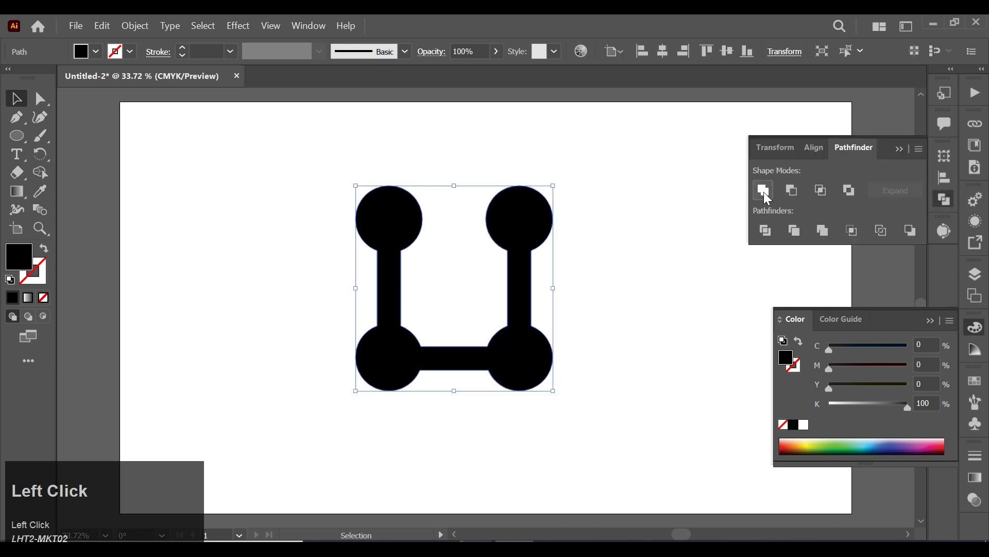
Round the six inner corner anchors of the united U shape to the maximum with the live corner widgets
{"action": "left_click", "coordinate": [38, 104]}
{"action": "left_click", "coordinate": [152, 154]}
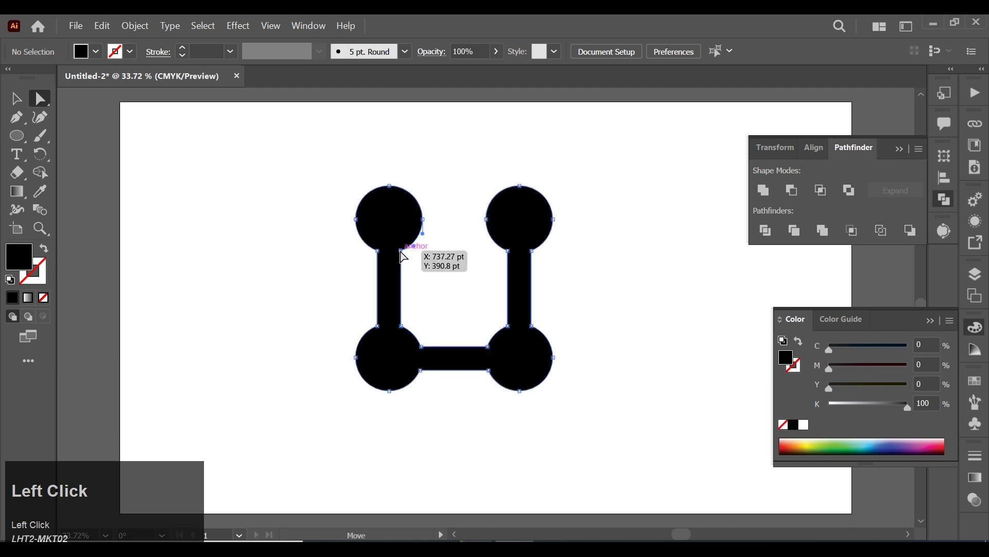
{"action": "left_click", "coordinate": [403, 256]}
{"action": "left_click", "coordinate": [401, 325], "text": "shift"}
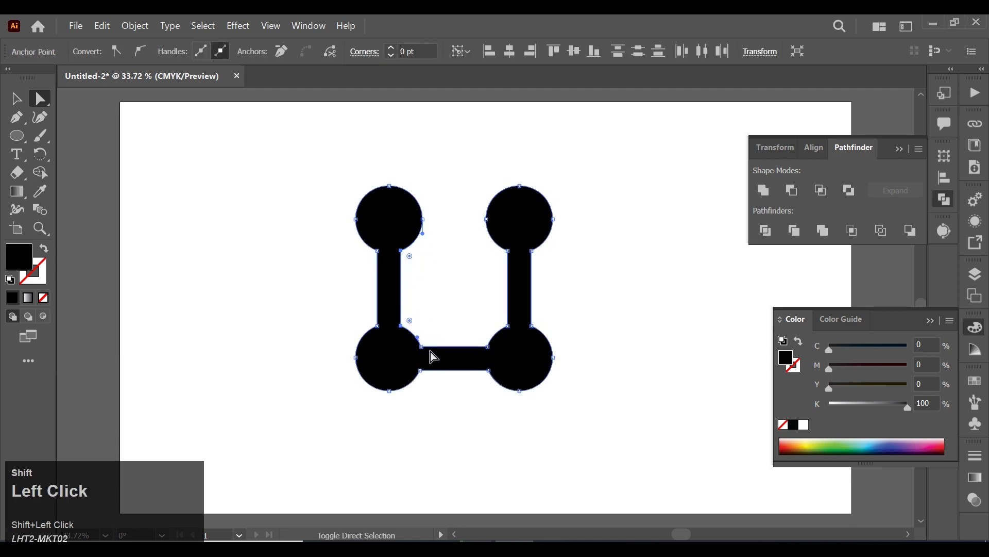
{"action": "left_click", "coordinate": [487, 347], "text": "shift"}
{"action": "left_click", "coordinate": [507, 326], "text": "shift"}
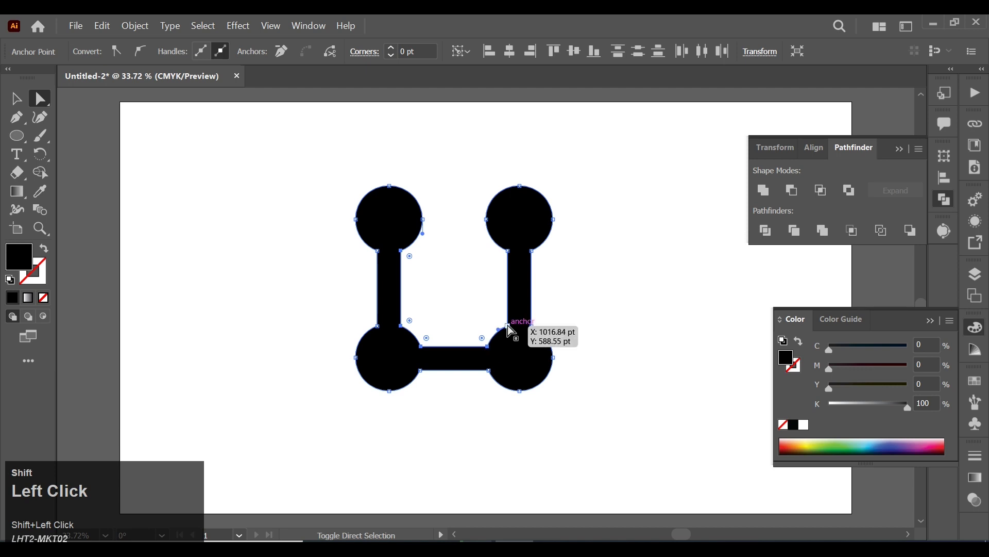
{"action": "left_click", "coordinate": [508, 252], "text": "shift"}
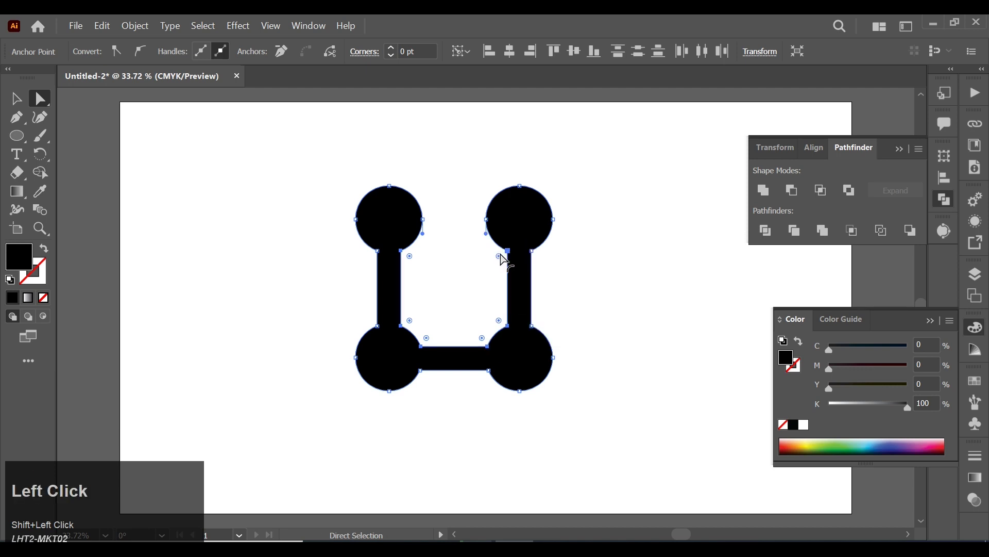
{"action": "left_click_drag", "start_coordinate": [499, 256], "coordinate": [416, 287]}
{"action": "left_click", "coordinate": [360, 277]}
Round the six outer corner anchors where the bars meet the circles to the maximum, and deselect the shape
{"action": "left_click", "coordinate": [378, 251]}
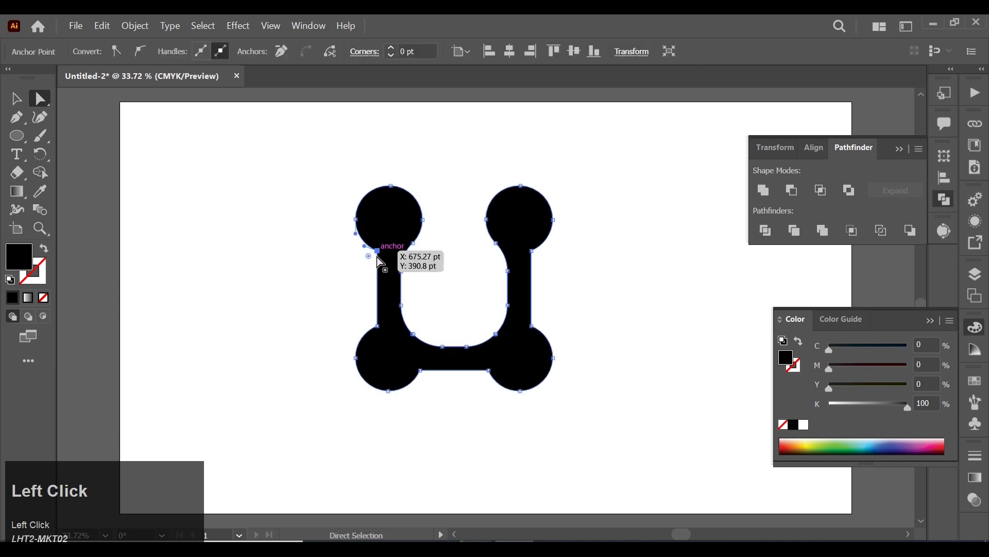
{"action": "left_click", "coordinate": [378, 325], "text": "shift"}
{"action": "left_click", "coordinate": [420, 371], "text": "shift"}
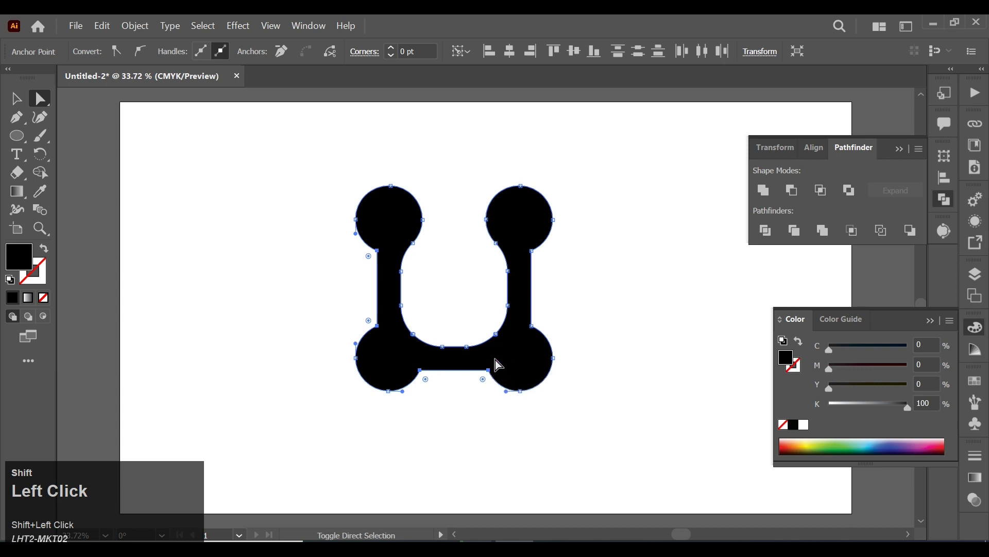
{"action": "left_click", "coordinate": [531, 325], "text": "shift"}
{"action": "left_click", "coordinate": [532, 250], "text": "shift"}
{"action": "left_click_drag", "start_coordinate": [537, 257], "coordinate": [669, 295]}
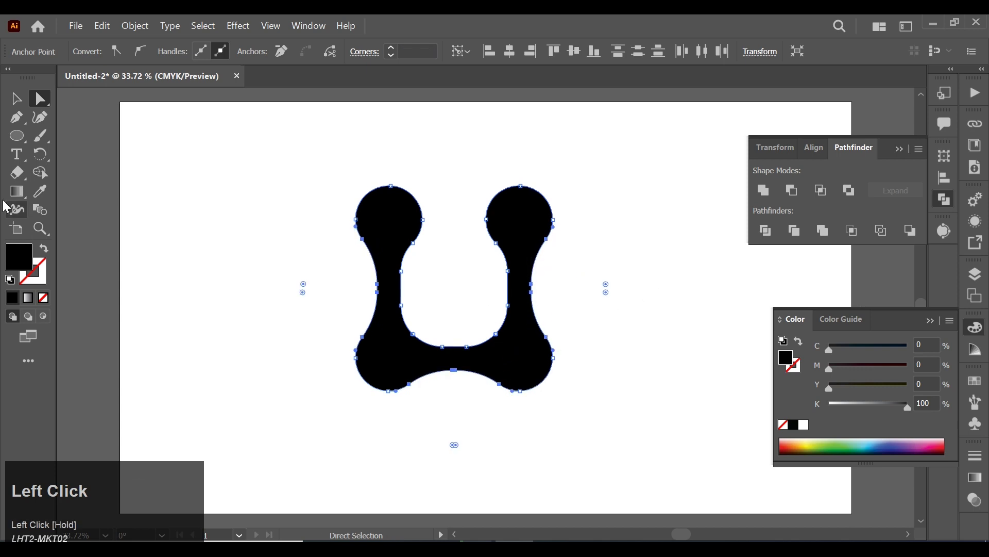
{"action": "left_click", "coordinate": [19, 102]}
{"action": "left_click", "coordinate": [271, 244]}
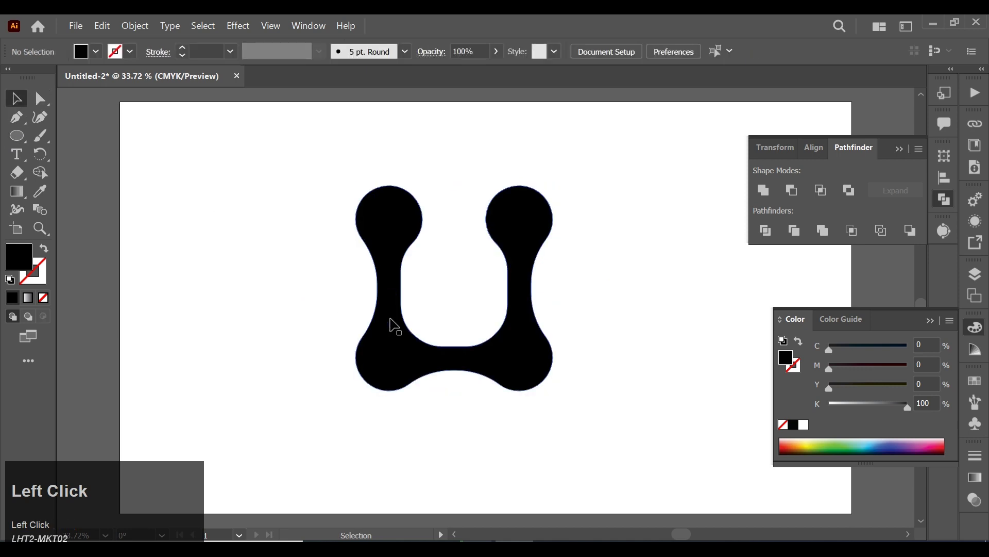
Move the U shape horizontally to the left on the artboard and paste a copy in place over it
{"action": "left_click_drag", "start_coordinate": [368, 330], "coordinate": [307, 330]}
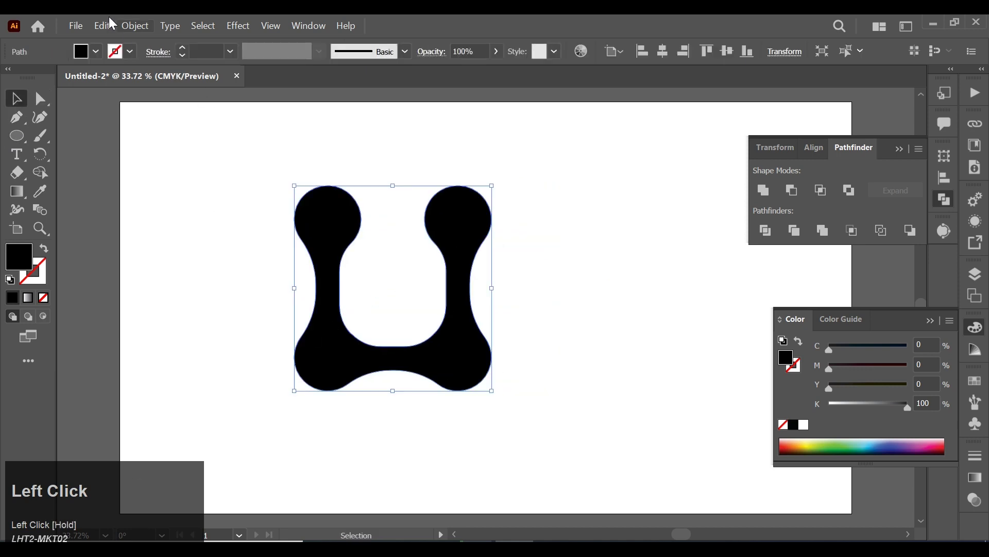
{"action": "left_click", "coordinate": [102, 25]}
{"action": "left_click", "coordinate": [125, 94]}
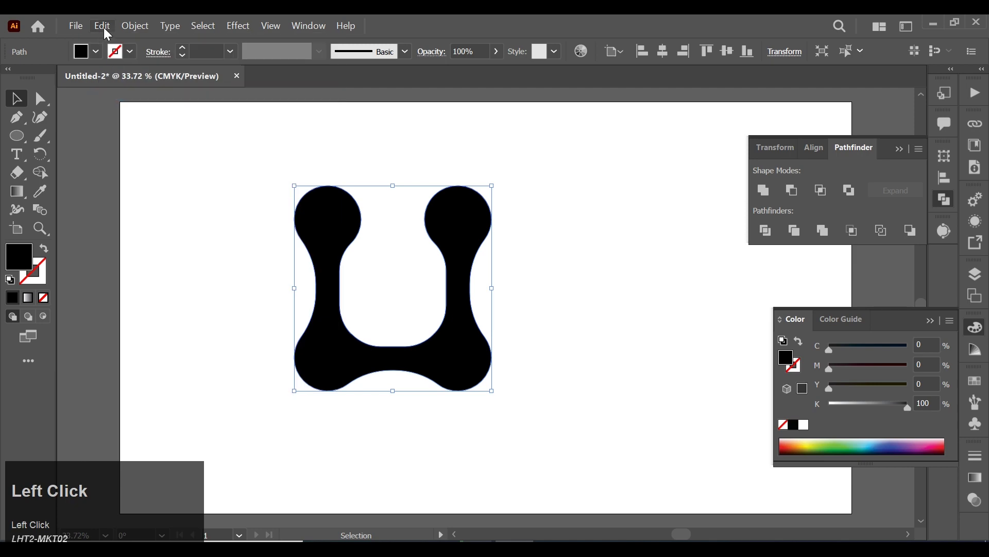
{"action": "left_click", "coordinate": [102, 26]}
{"action": "left_click", "coordinate": [149, 157]}
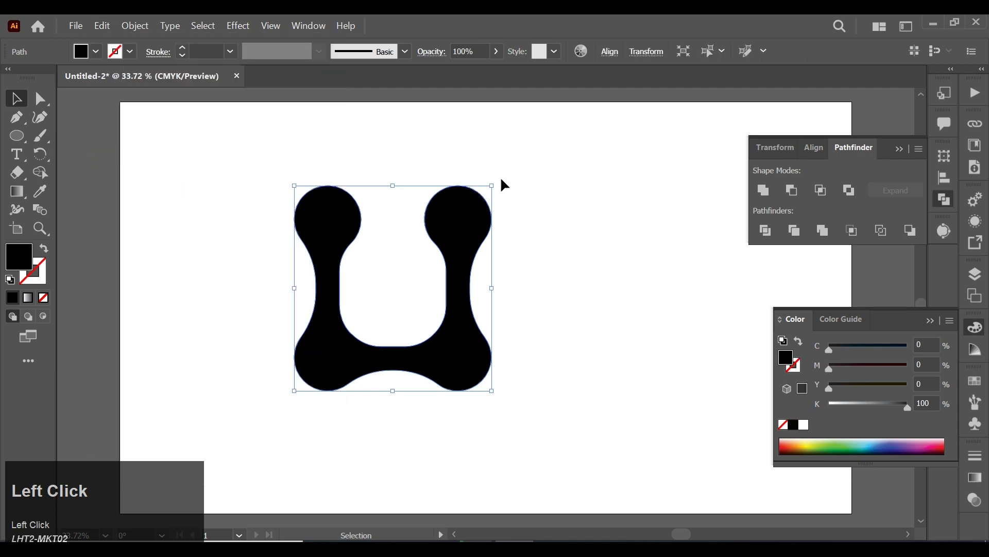
Rotate the copied U shape 180° and move it up and right so the two shapes interlock with an even gap
{"action": "left_click_drag", "start_coordinate": [490, 181], "coordinate": [309, 421]}
{"action": "left_click_drag", "start_coordinate": [399, 223], "coordinate": [467, 161]}
Rotate both interlocked shapes together about 45° clockwise and move them toward the centre of the artboard
{"action": "left_click_drag", "start_coordinate": [256, 184], "coordinate": [568, 211]}
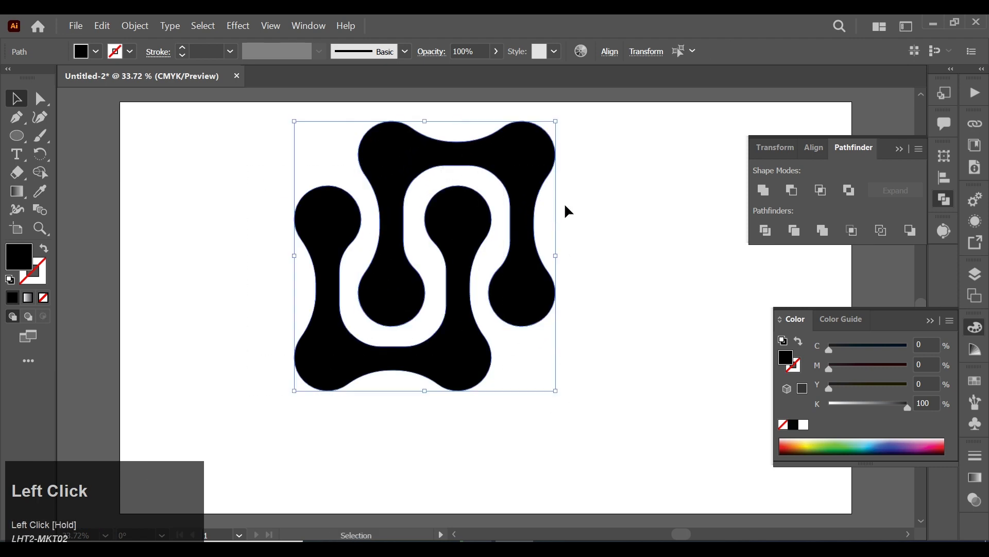
{"action": "left_click_drag", "start_coordinate": [599, 164], "coordinate": [645, 255]}
{"action": "left_click_drag", "start_coordinate": [495, 188], "coordinate": [521, 236]}
{"action": "left_click", "coordinate": [241, 219]}
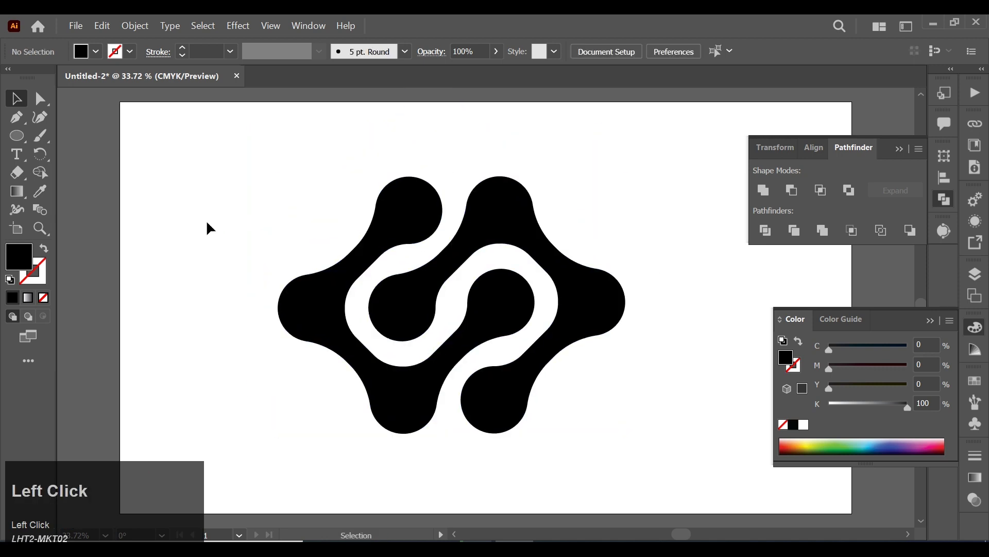
Apply a linear white-to-black gradient fill to the left interlocking shape
{"action": "left_click", "coordinate": [312, 311]}
{"action": "left_click", "coordinate": [975, 477]}
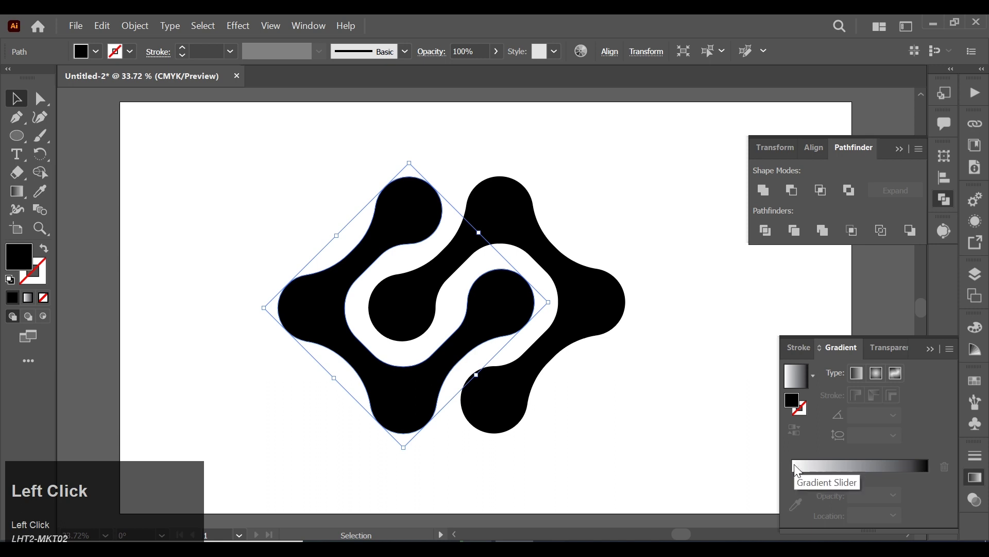
{"action": "left_click", "coordinate": [796, 467]}
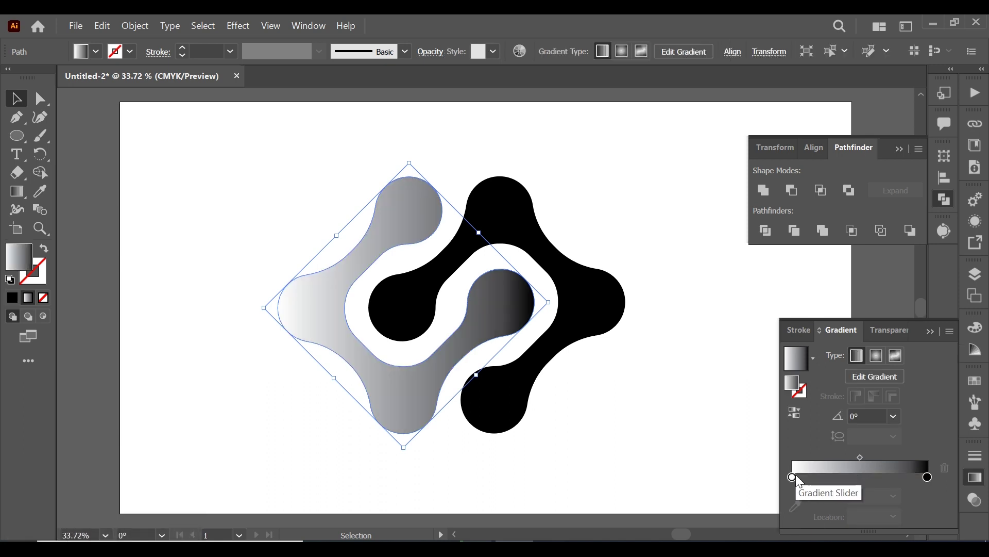
Recolour the left shape's gradient from red to orange, lowering the orange end's magenta to about 61%
{"action": "double_click", "coordinate": [793, 475]}
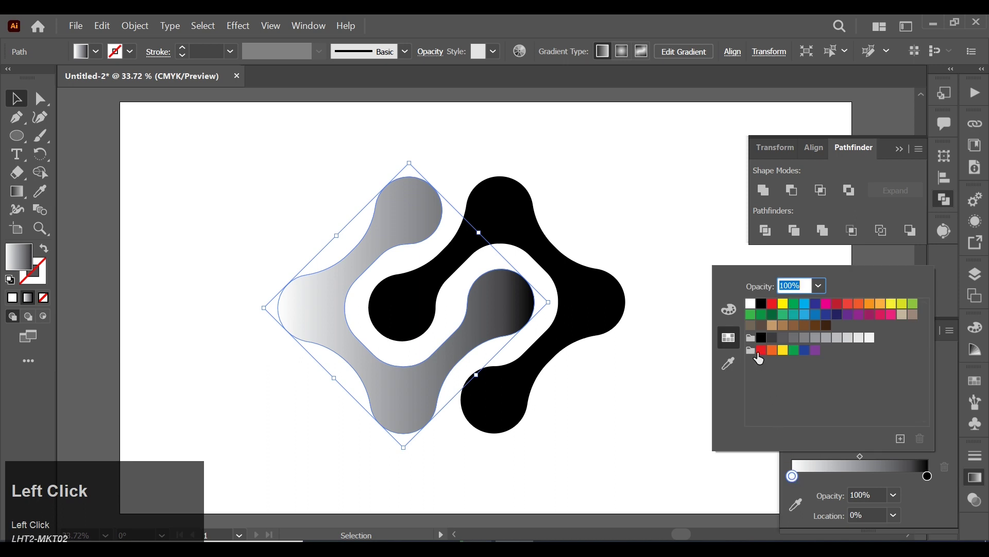
{"action": "left_click", "coordinate": [761, 352]}
{"action": "left_click", "coordinate": [927, 476]}
{"action": "double_click", "coordinate": [927, 476]}
{"action": "left_click", "coordinate": [762, 349]}
{"action": "left_click", "coordinate": [735, 314]}
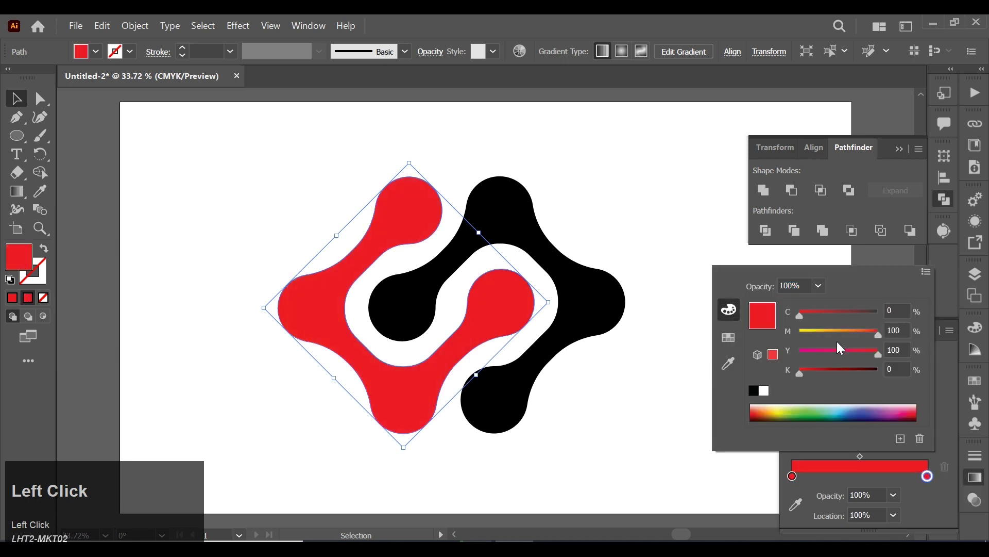
{"action": "left_click_drag", "start_coordinate": [880, 338], "coordinate": [850, 337]}
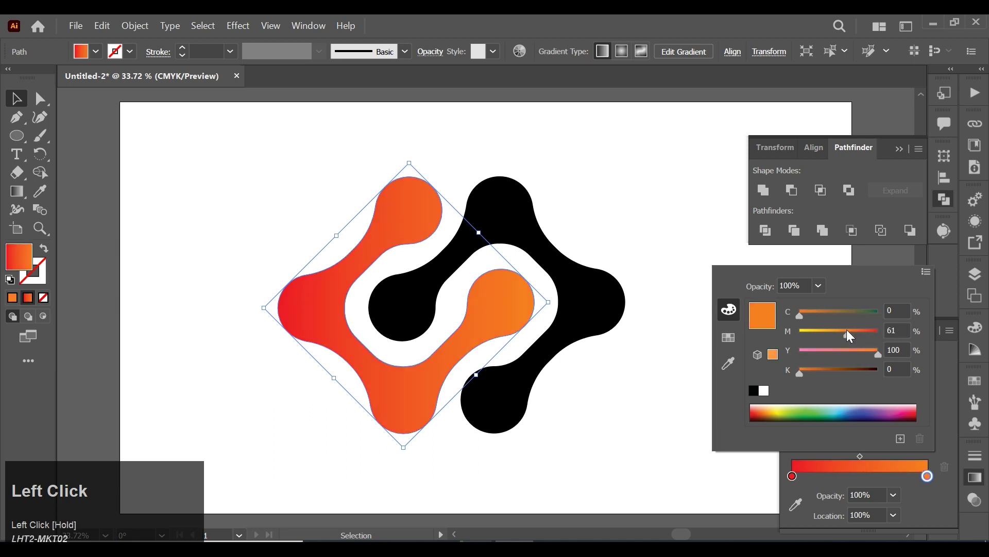
{"action": "left_click", "coordinate": [658, 404]}
Copy the red-to-orange gradient onto the black right-hand shape with the Eyedropper
{"action": "left_click", "coordinate": [589, 316]}
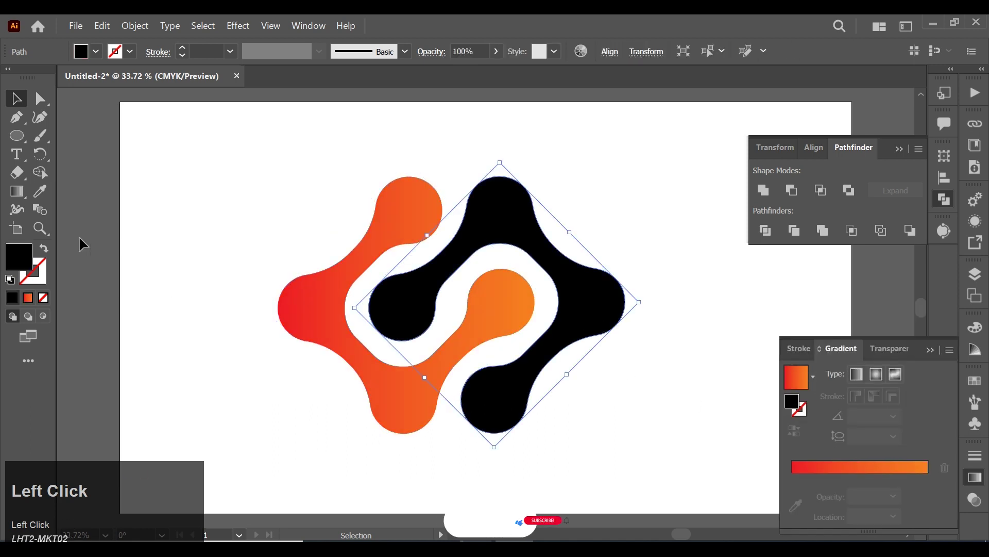
{"action": "left_click", "coordinate": [41, 194]}
{"action": "left_click", "coordinate": [313, 287]}
{"action": "left_click", "coordinate": [16, 98]}
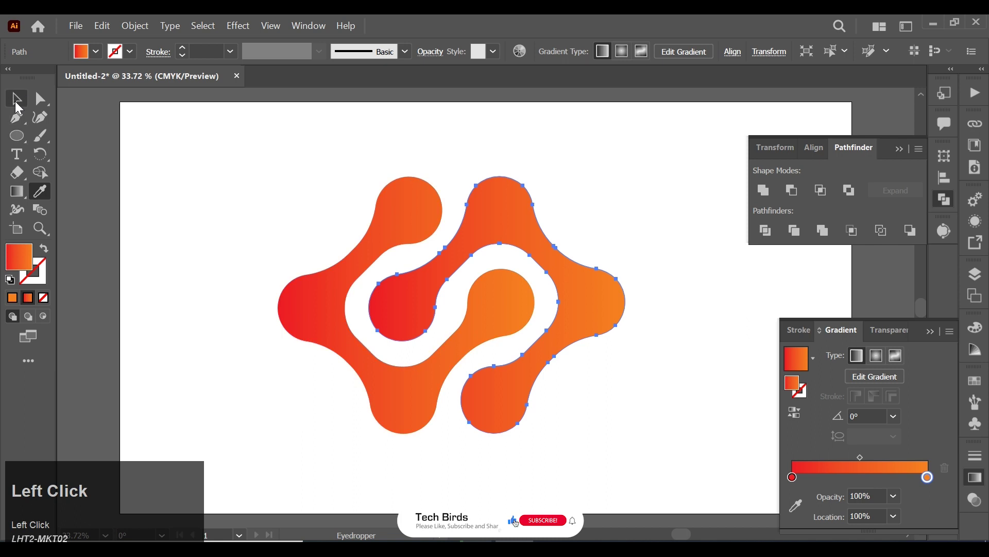
Recolour the right shape's gradient from dark blue to light cyan blue, and collapse the gradient and pathfinder settings
{"action": "double_click", "coordinate": [793, 478]}
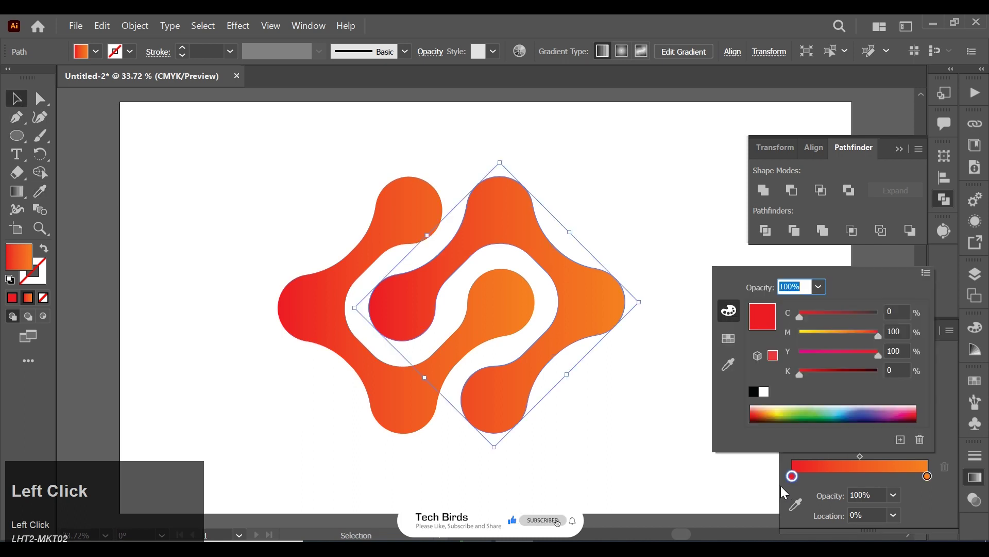
{"action": "left_click", "coordinate": [728, 339]}
{"action": "left_click", "coordinate": [817, 308]}
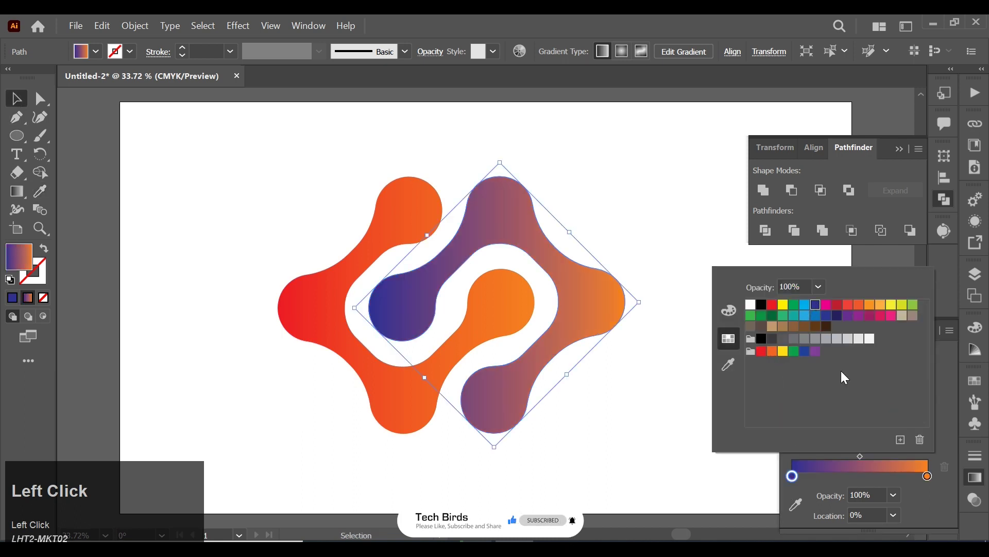
{"action": "double_click", "coordinate": [928, 477]}
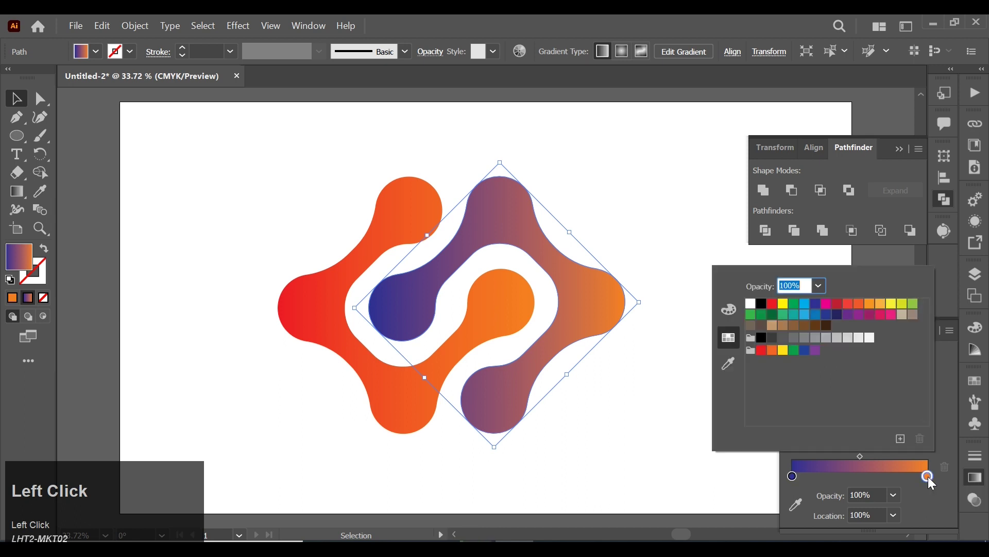
{"action": "left_click", "coordinate": [804, 303]}
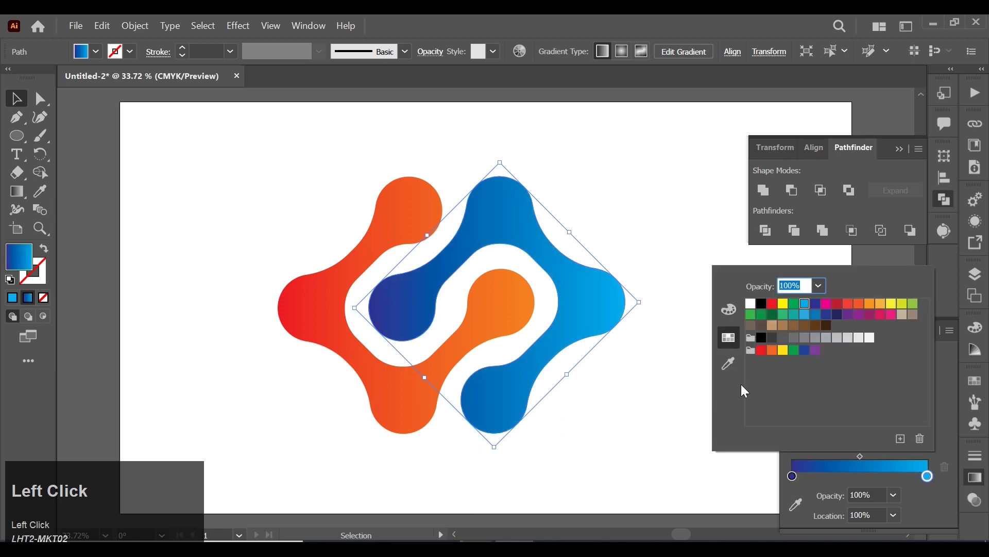
{"action": "left_click", "coordinate": [695, 352]}
{"action": "left_click", "coordinate": [929, 331]}
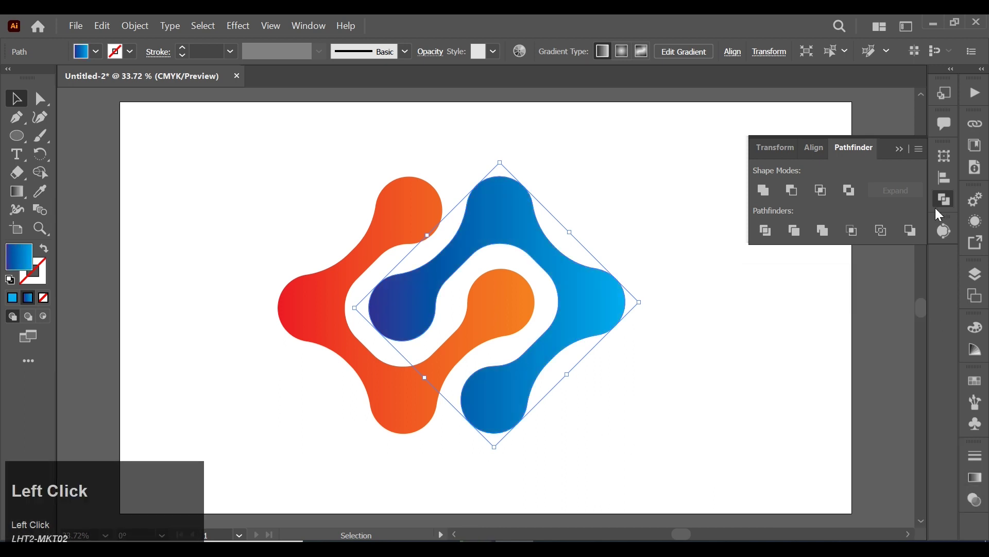
{"action": "left_click", "coordinate": [899, 149]}
Redirect the blue shape's gradient so dark blue starts at its top and light blue ends at its lower end
{"action": "left_click", "coordinate": [616, 327]}
{"action": "left_click", "coordinate": [608, 316]}
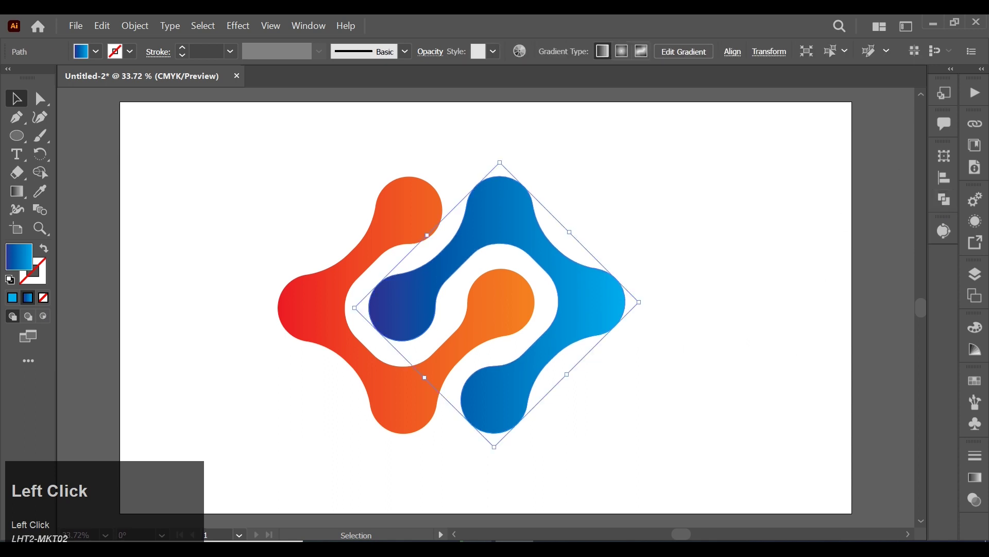
{"action": "left_click", "coordinate": [17, 192]}
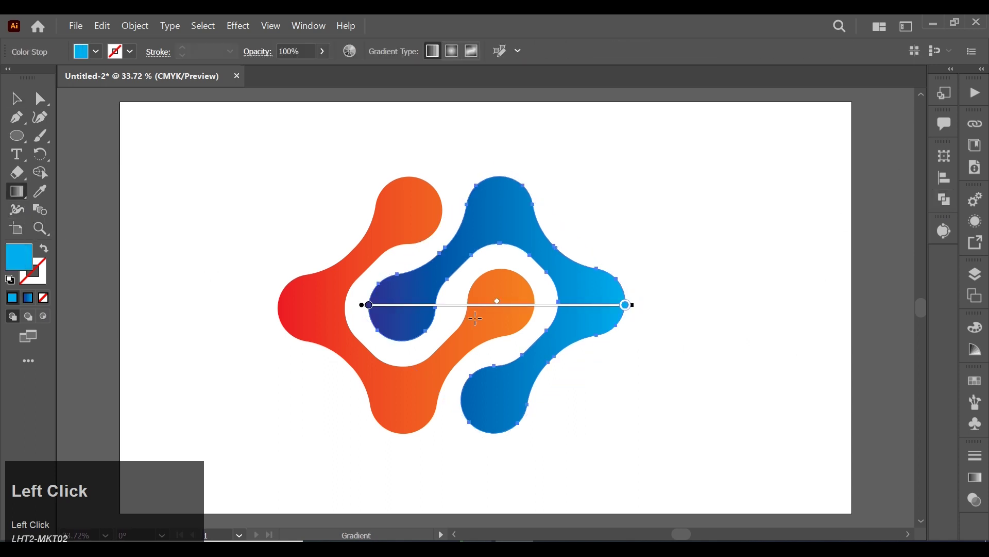
{"action": "mouse_move", "coordinate": [386, 292]}
{"action": "left_mouse_down"}
{"action": "mouse_move", "coordinate": [607, 293]}
{"action": "mouse_move", "coordinate": [632, 304]}
{"action": "left_mouse_up"}
{"action": "mouse_move", "coordinate": [485, 183]}
{"action": "left_mouse_down"}
{"action": "mouse_move", "coordinate": [561, 437]}
{"action": "mouse_move", "coordinate": [540, 453]}
{"action": "left_mouse_up"}
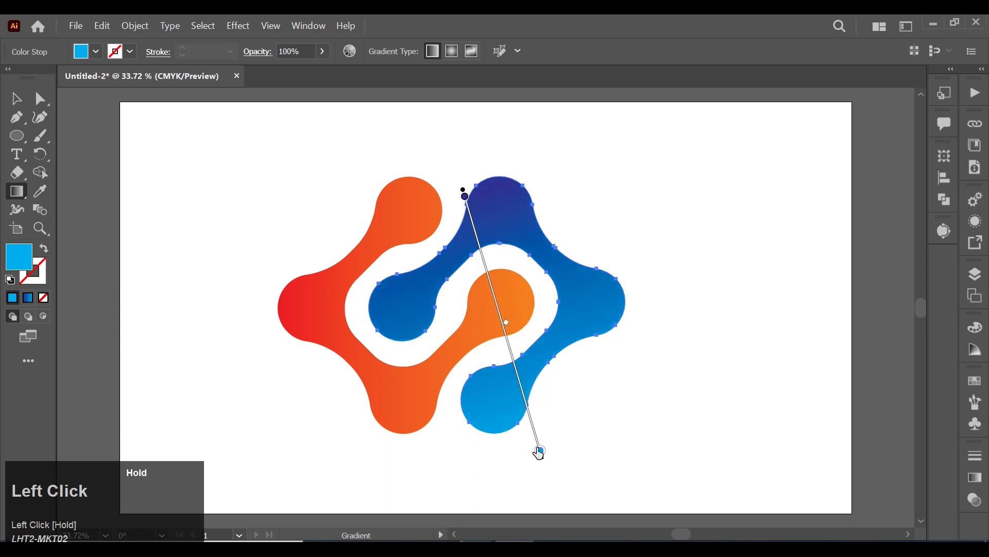
{"action": "left_click", "coordinate": [16, 98]}
{"action": "left_click", "coordinate": [201, 206]}
Redirect the left shape's gradient so red starts at its top and orange ends at its bottom
{"action": "left_click", "coordinate": [294, 290]}
{"action": "left_click", "coordinate": [23, 193]}
{"action": "left_click_drag", "start_coordinate": [424, 183], "coordinate": [349, 431]}
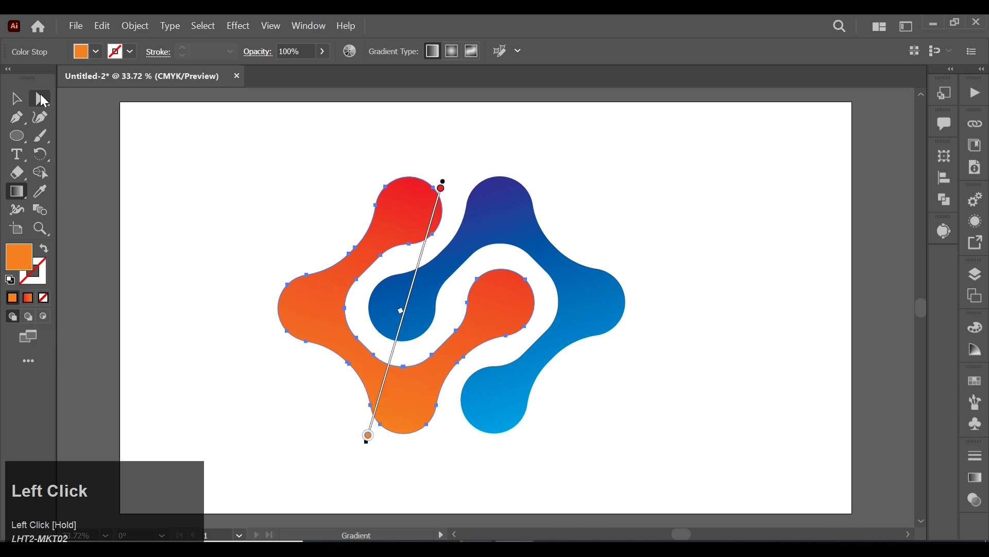
{"action": "left_click", "coordinate": [16, 97]}
{"action": "left_click", "coordinate": [247, 211]}
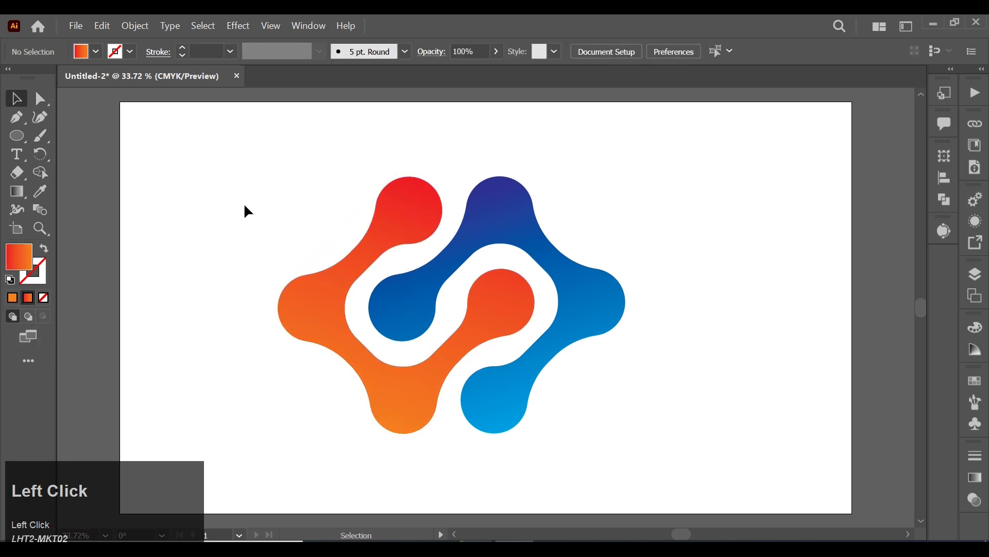
Group the two interlocking gradient shapes
{"action": "left_click_drag", "start_coordinate": [234, 199], "coordinate": [580, 365]}
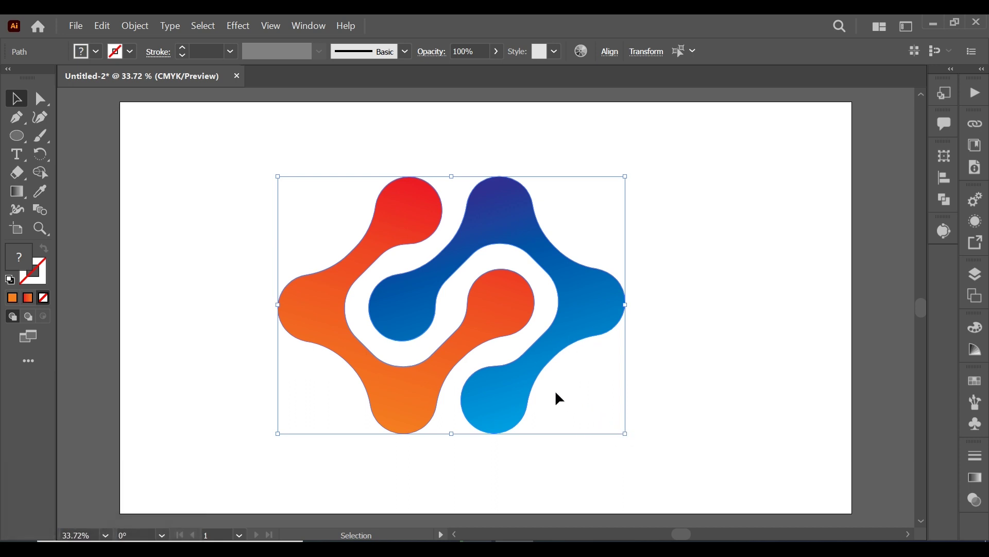
{"action": "right_click", "coordinate": [513, 379]}
{"action": "left_click", "coordinate": [567, 171]}
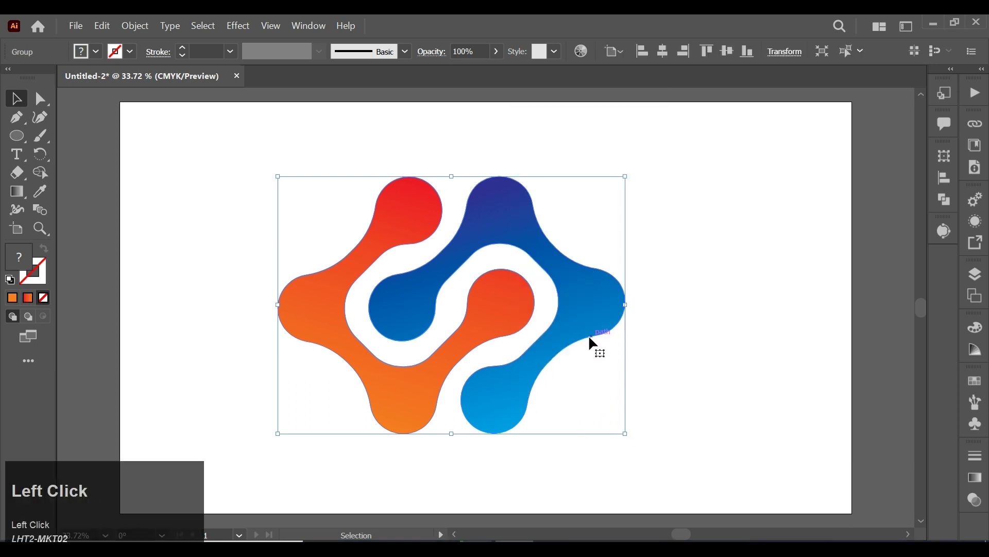
Place a scaled-down copy of the logo in the artboard's upper-right corner
{"action": "left_click_drag", "start_coordinate": [582, 313], "coordinate": [901, 246]}
{"action": "left_click_drag", "start_coordinate": [596, 363], "coordinate": [686, 199]}
{"action": "left_click", "coordinate": [198, 267]}
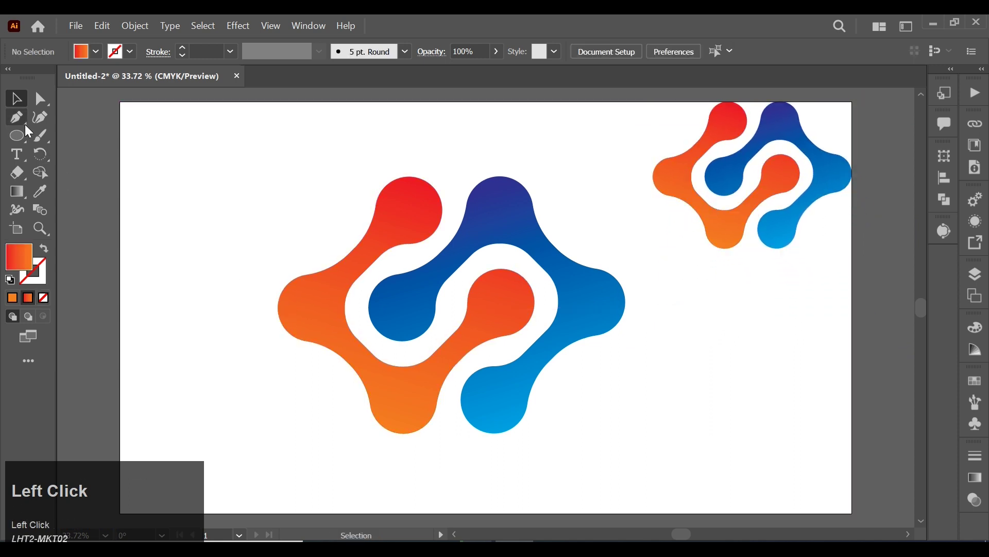
Draw a Pen path with a curved lower edge around the upper part of the large logo
{"action": "left_click", "coordinate": [269, 246]}
{"action": "left_click_drag", "start_coordinate": [568, 365], "coordinate": [679, 355]}
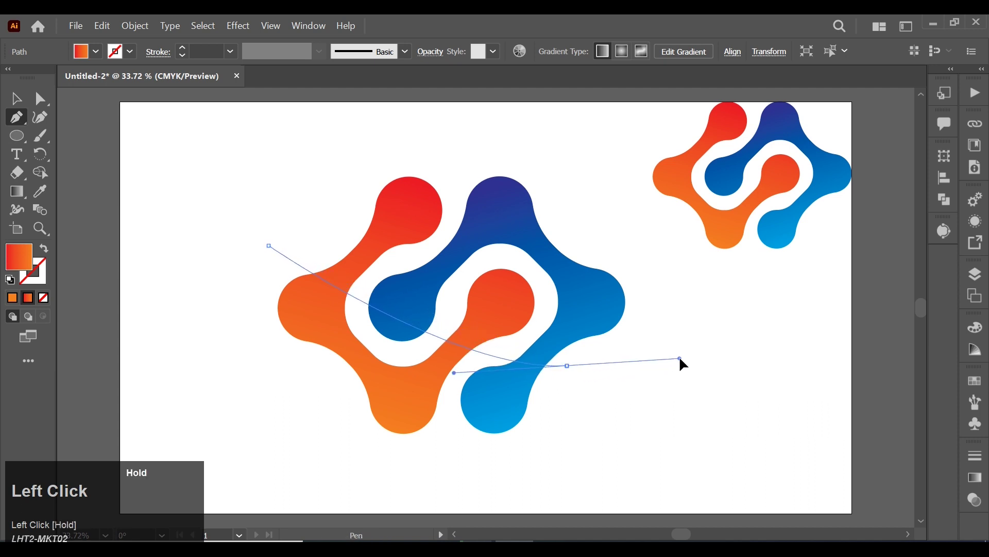
{"action": "left_click", "coordinate": [657, 253]}
{"action": "left_click", "coordinate": [558, 151]}
{"action": "left_click", "coordinate": [413, 113]}
{"action": "left_click", "coordinate": [258, 188]}
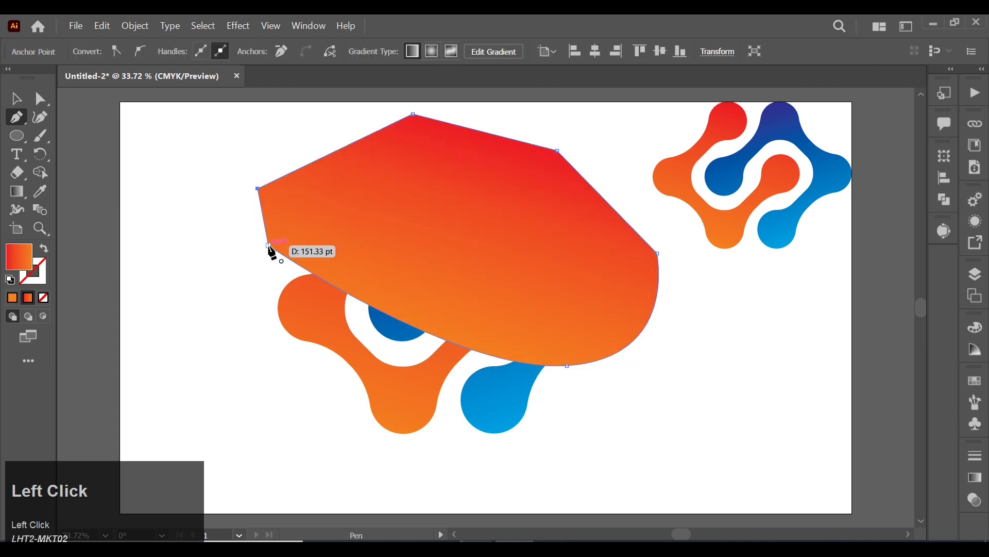
Remove the parts of the drawn shape lying outside the large logo with the Shape Builder, keeping the overlapping pieces
{"action": "left_click", "coordinate": [16, 102]}
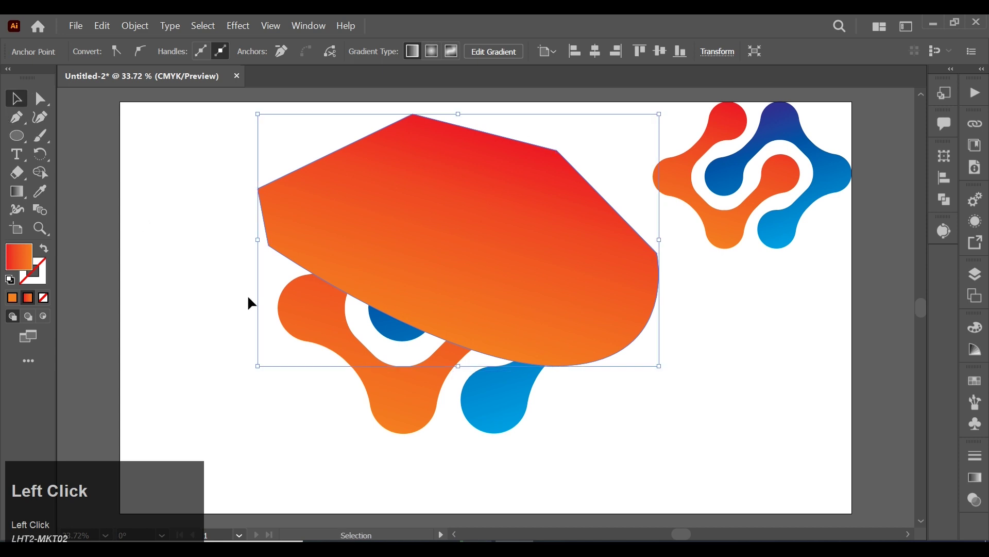
{"action": "left_click", "coordinate": [326, 305], "text": "shift"}
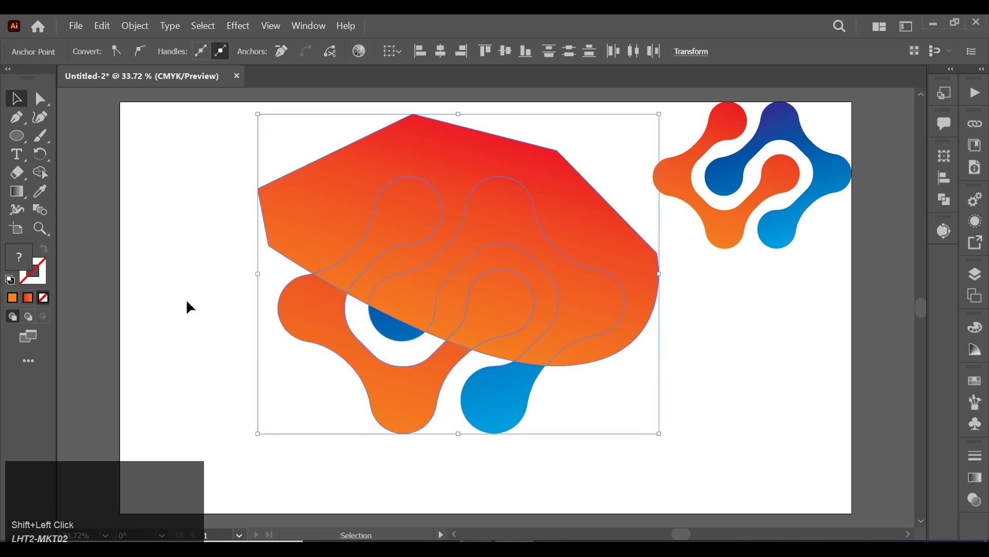
{"action": "left_click", "coordinate": [39, 172]}
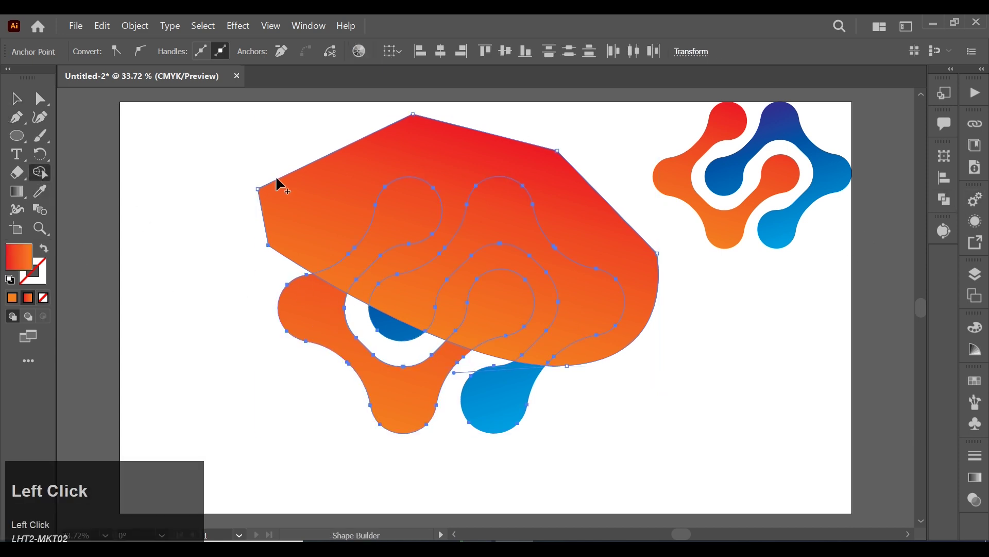
{"action": "left_click", "coordinate": [300, 204], "text": "alt"}
{"action": "left_click_drag", "start_coordinate": [458, 294], "coordinate": [450, 330]}
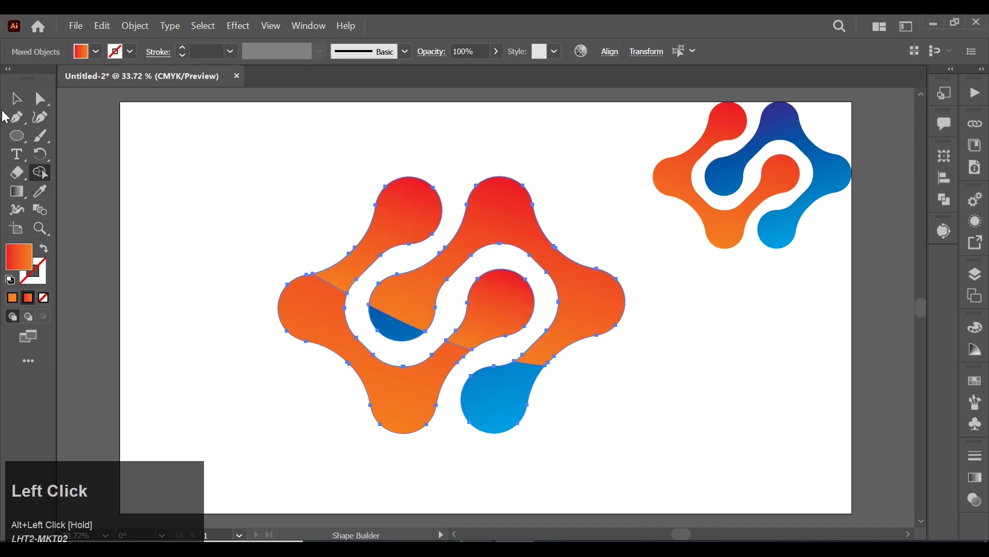
{"action": "left_click", "coordinate": [16, 98]}
{"action": "left_click", "coordinate": [342, 216]}
Group the overlay pieces covering the left shape's upper arm and the upper part of the right shape
{"action": "left_click", "coordinate": [387, 221]}
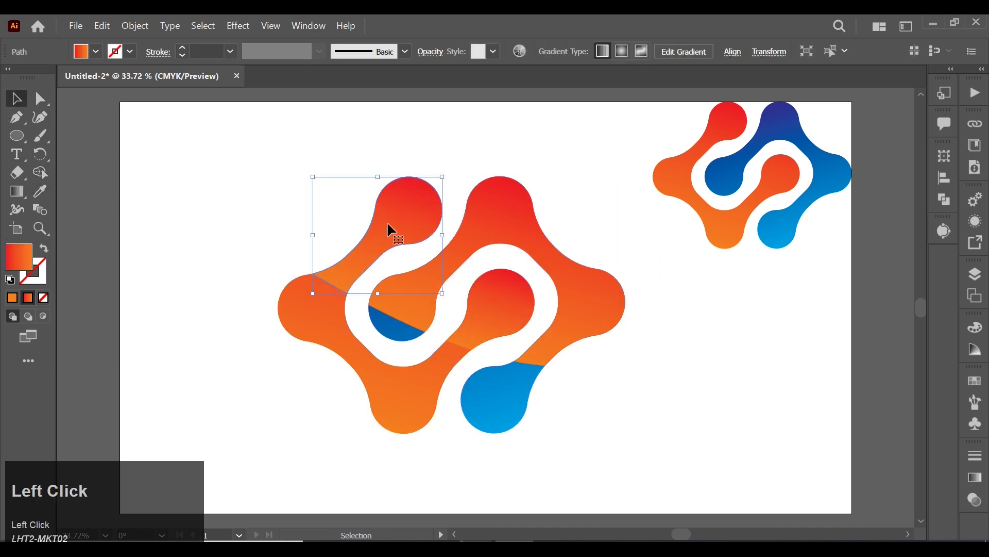
{"action": "left_click", "coordinate": [417, 316], "text": "shift"}
{"action": "right_click", "coordinate": [367, 261]}
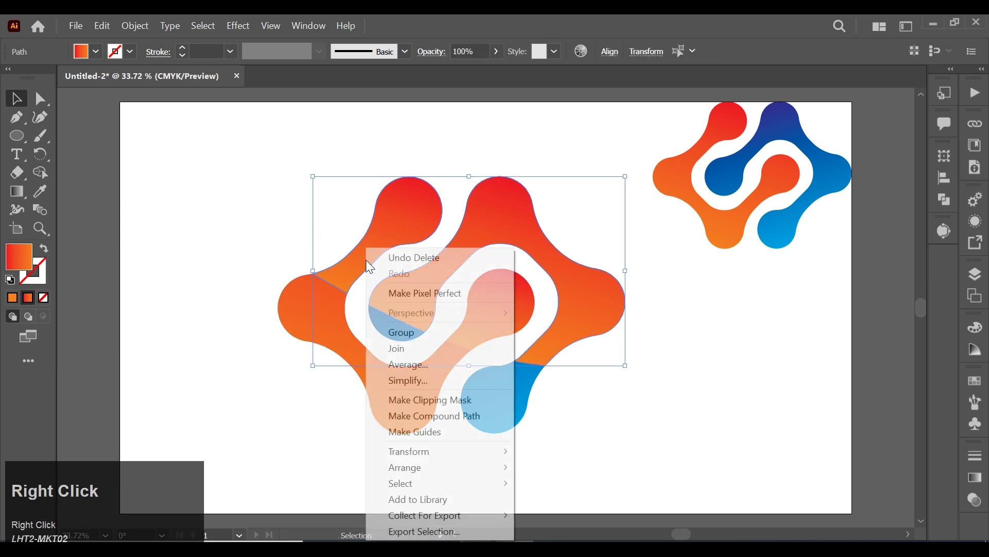
{"action": "left_click", "coordinate": [423, 333]}
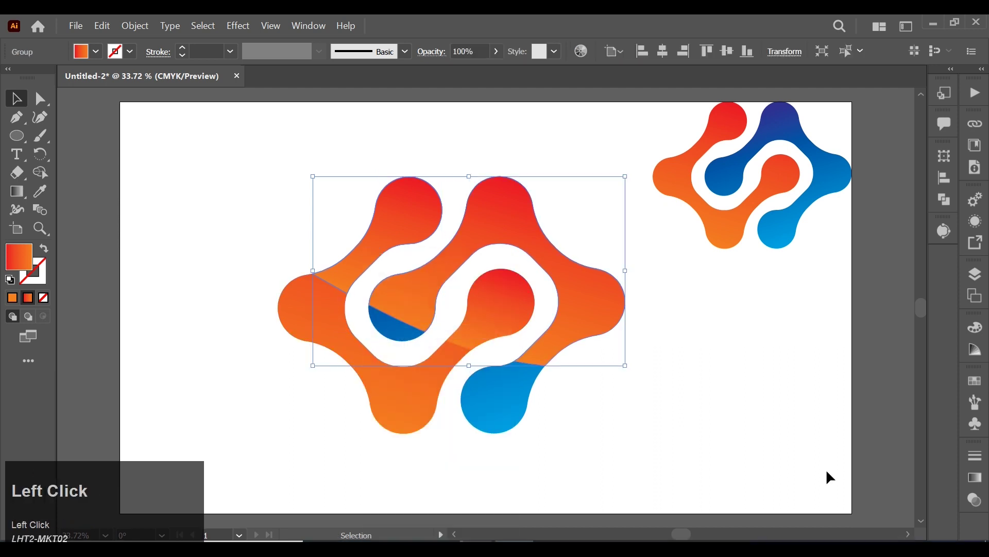
Fill the grouped overlay with the blue fade-to-transparent gradient preset and change both its colour stops to white
{"action": "left_click", "coordinate": [976, 477]}
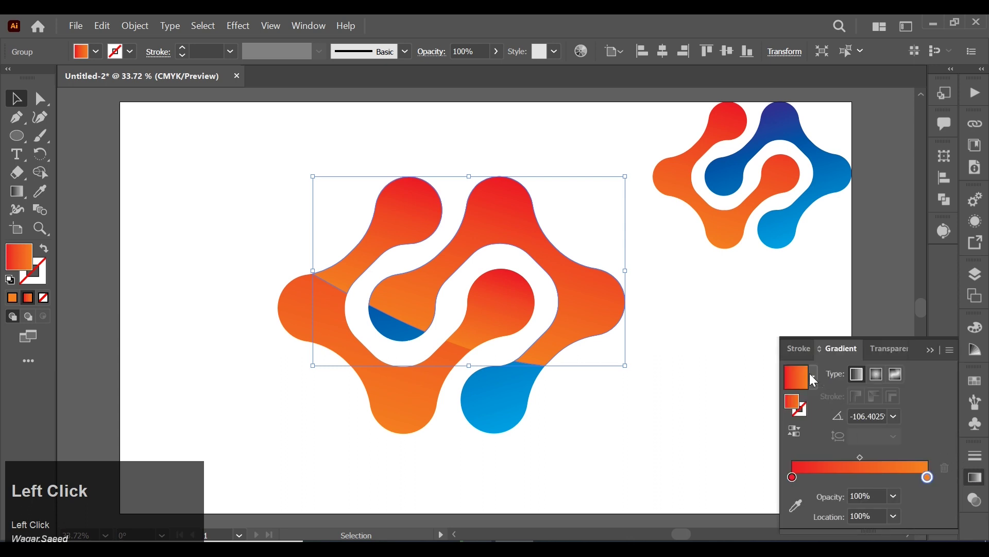
{"action": "left_click", "coordinate": [813, 376]}
{"action": "left_click", "coordinate": [729, 445]}
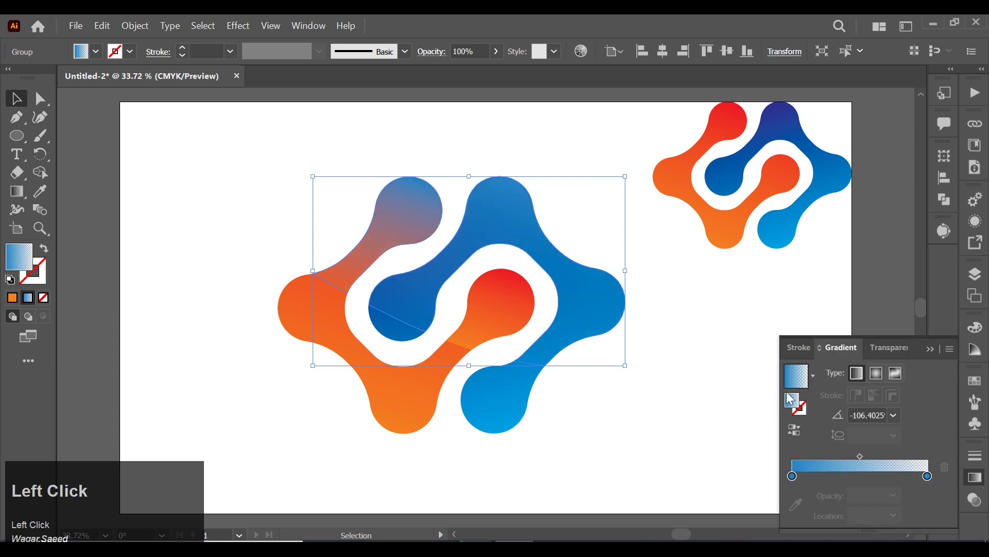
{"action": "double_click", "coordinate": [792, 475]}
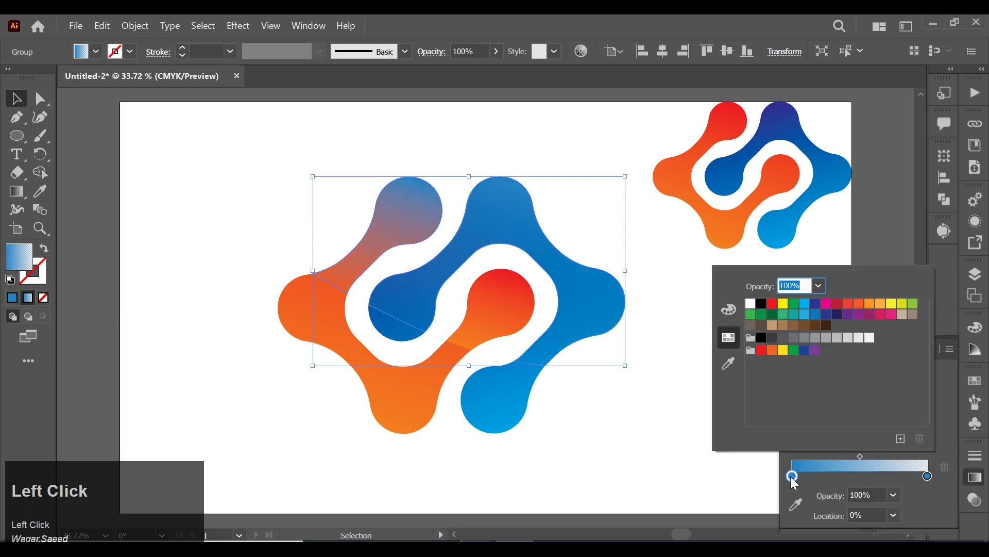
{"action": "left_click", "coordinate": [750, 304]}
{"action": "left_click", "coordinate": [928, 475]}
{"action": "double_click", "coordinate": [928, 476]}
{"action": "left_click", "coordinate": [750, 304]}
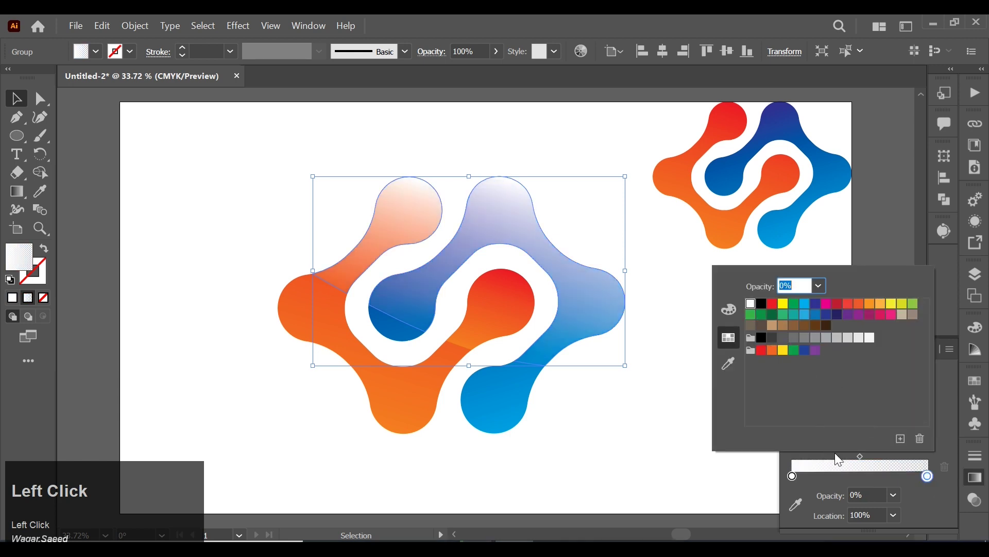
Set the opacity of the overlay gradient's starting white stop to 70%
{"action": "left_click", "coordinate": [892, 514]}
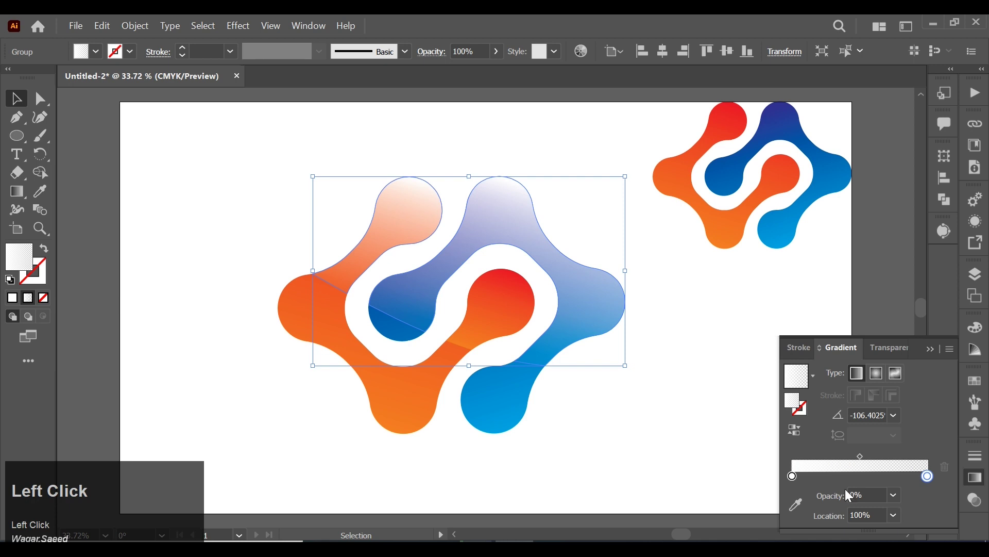
{"action": "left_click", "coordinate": [895, 499]}
{"action": "left_click", "coordinate": [908, 425]}
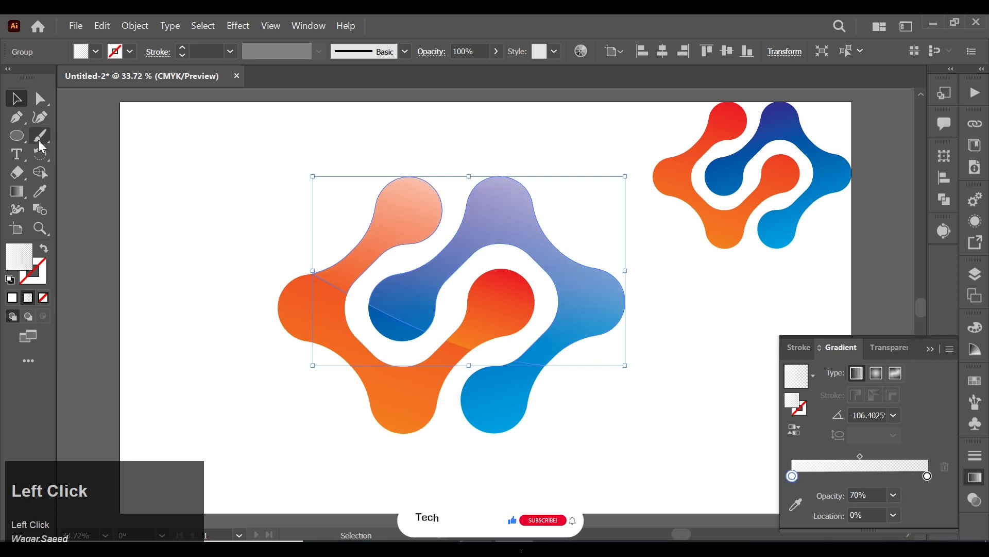
Redraw the overlay's white gradient at a steep downward slant so the highlight fades from the top of the logo
{"action": "left_click", "coordinate": [19, 193]}
{"action": "left_click_drag", "start_coordinate": [412, 140], "coordinate": [407, 254]}
{"action": "left_click_drag", "start_coordinate": [427, 281], "coordinate": [503, 315]}
{"action": "left_click", "coordinate": [19, 102]}
{"action": "left_click", "coordinate": [172, 160]}
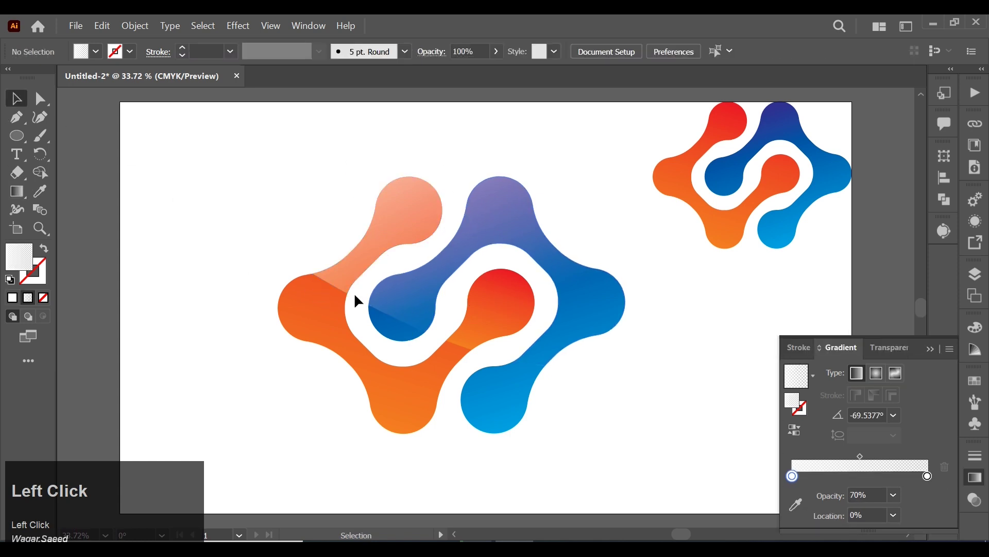
Copy the logo's base shapes group and paste the copy in place behind the artwork
{"action": "left_click", "coordinate": [487, 402]}
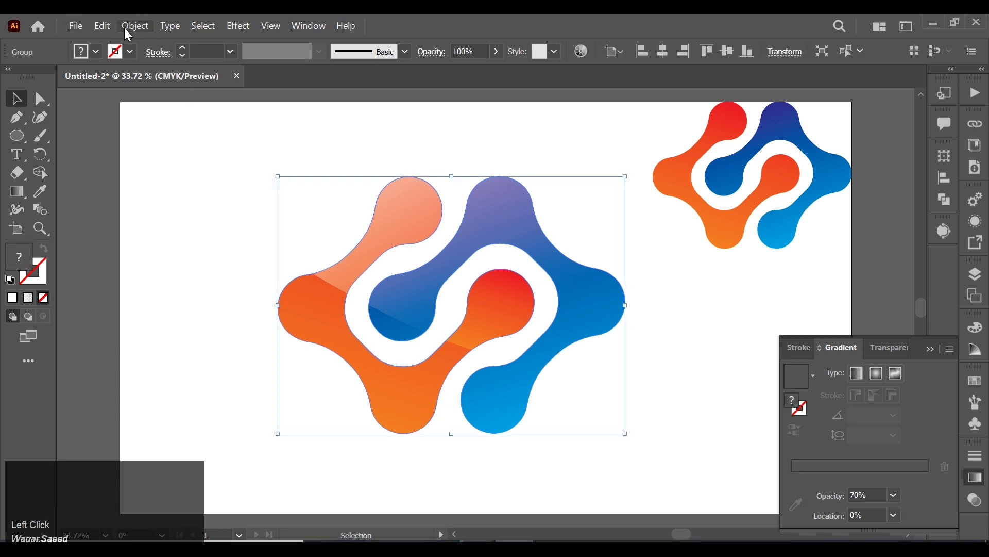
{"action": "left_click", "coordinate": [103, 27]}
{"action": "left_click", "coordinate": [136, 93]}
{"action": "left_click", "coordinate": [111, 27]}
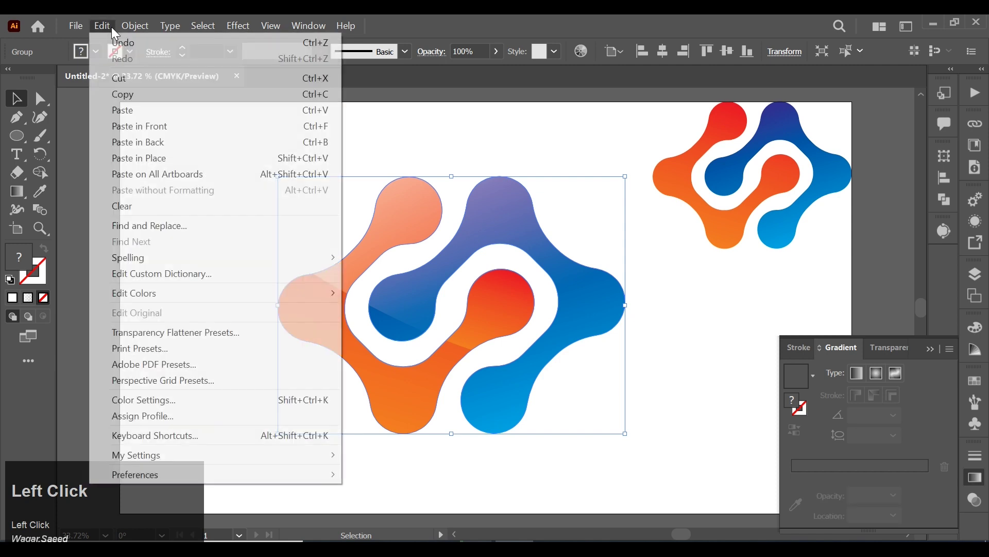
{"action": "left_click", "coordinate": [149, 145]}
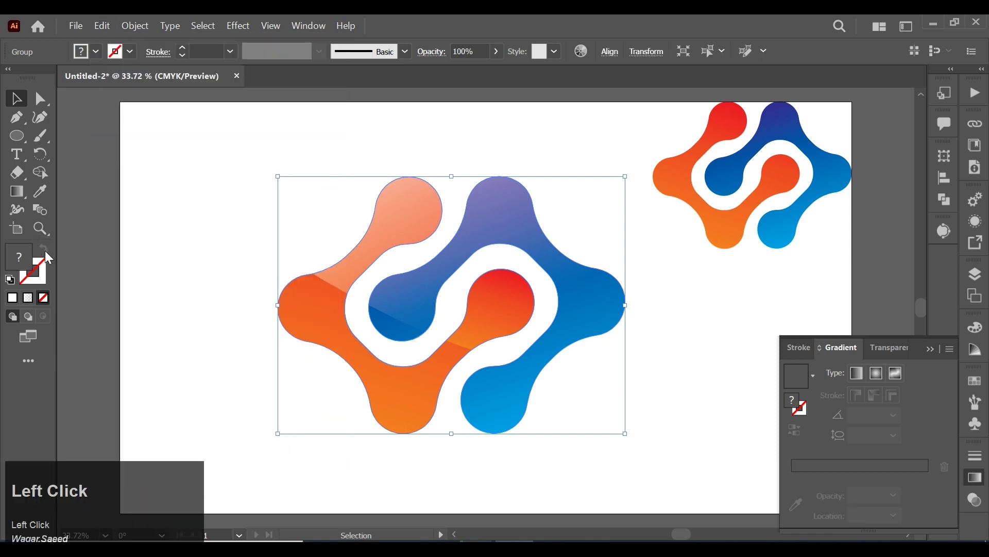
Fill the pasted back copy of the logo with a solid medium grey
{"action": "double_click", "coordinate": [23, 259]}
{"action": "left_click_drag", "start_coordinate": [561, 230], "coordinate": [544, 188]}
{"action": "left_click", "coordinate": [908, 90]}
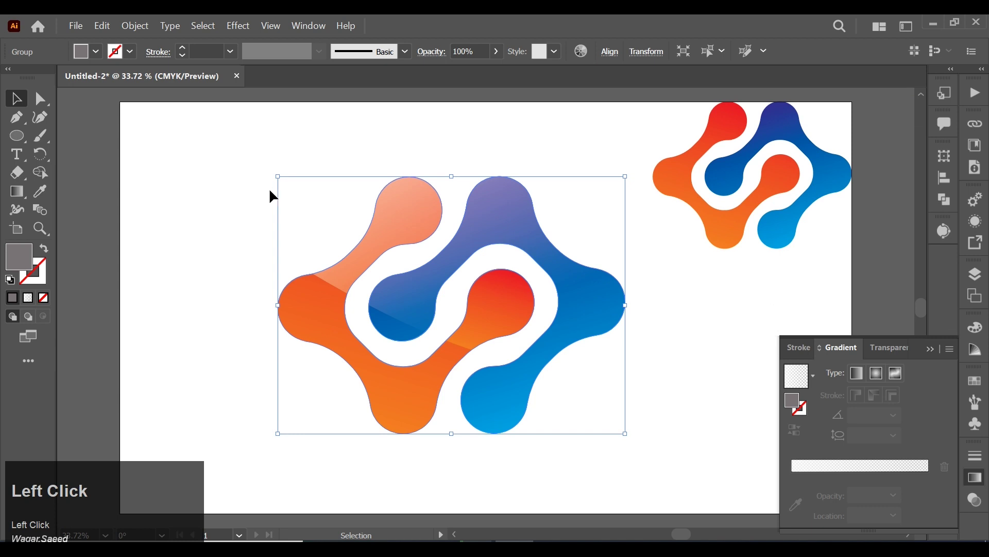
Nudge the grey copy down and slightly left so it shows as a thin shadow along the logo's lower edges
{"action": "key", "text": "Down"}
{"action": "key", "text": "Down"}
{"action": "key", "text": "Down"}
{"action": "key", "text": "Down"}
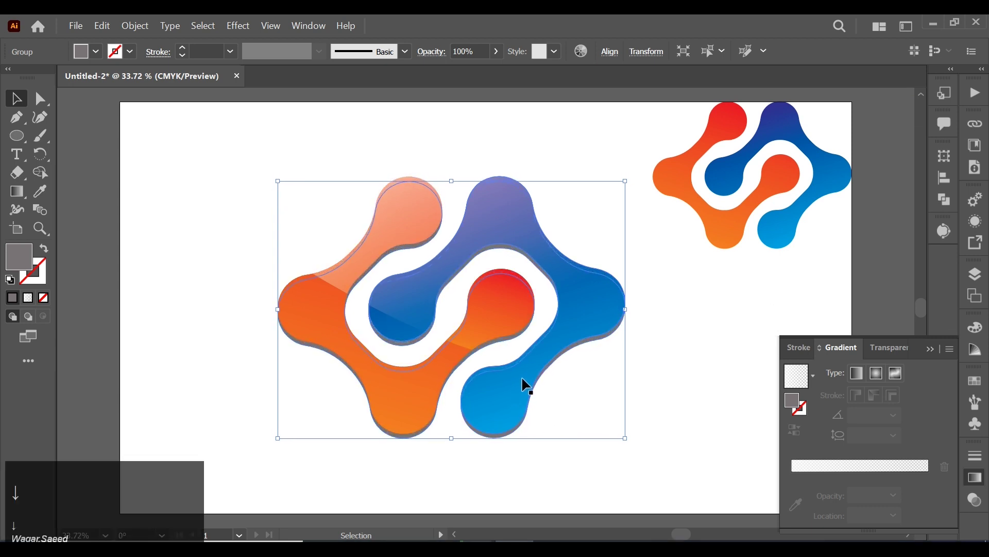
{"action": "key", "text": "Right"}
{"action": "key", "text": "Right"}
{"action": "key", "text": "Down"}
{"action": "key", "text": "Left"}
{"action": "key", "text": "Left"}
{"action": "key", "text": "Left"}
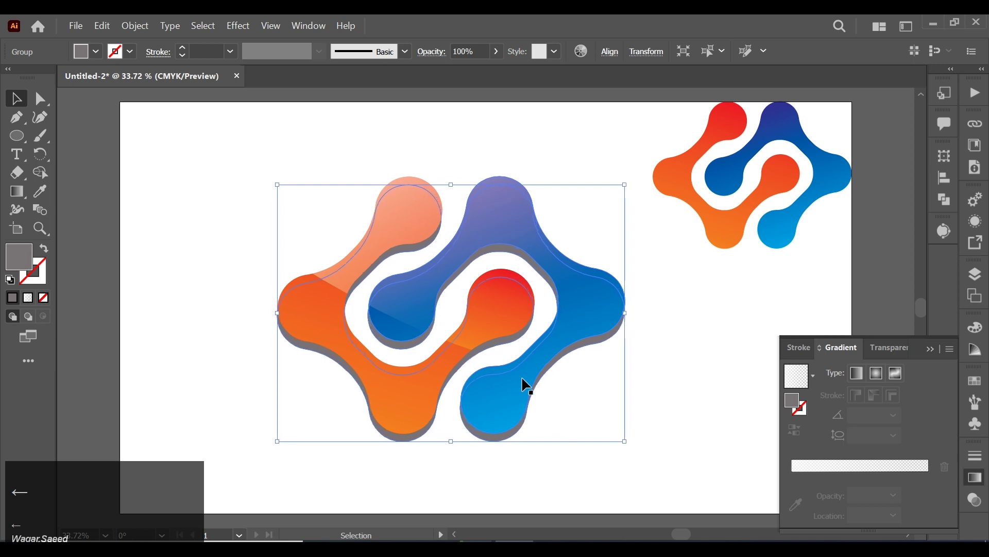
{"action": "key", "text": "Down"}
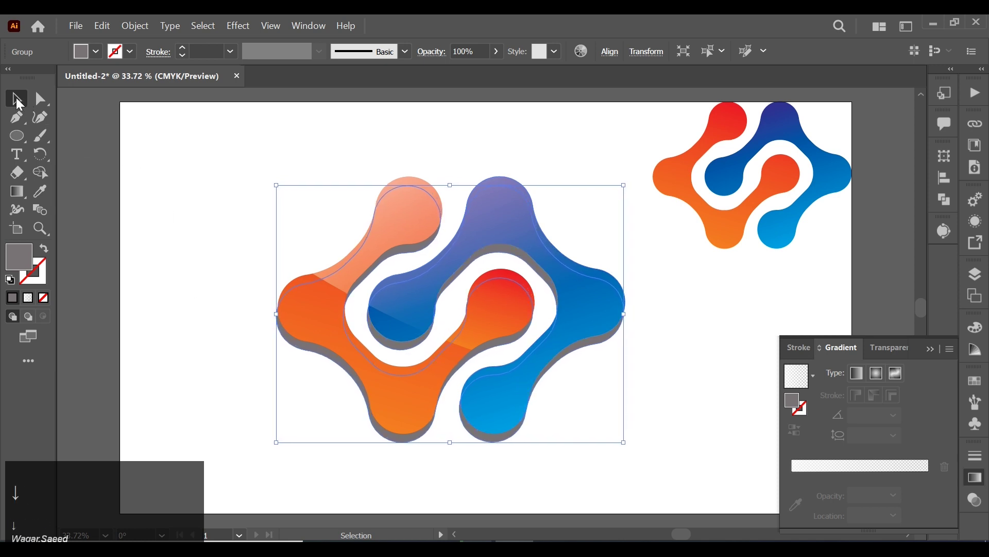
{"action": "left_click", "coordinate": [194, 200]}
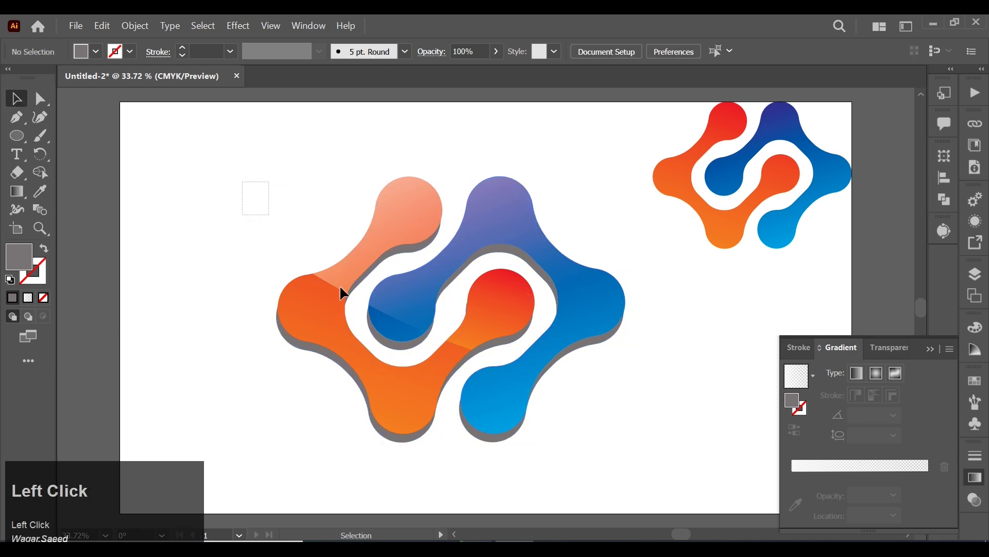
Group the logo, its highlight and the grey shadow, and move the group up and left to free space below
{"action": "left_click_drag", "start_coordinate": [249, 191], "coordinate": [567, 335]}
{"action": "right_click", "coordinate": [566, 335]}
{"action": "left_click", "coordinate": [618, 204]}
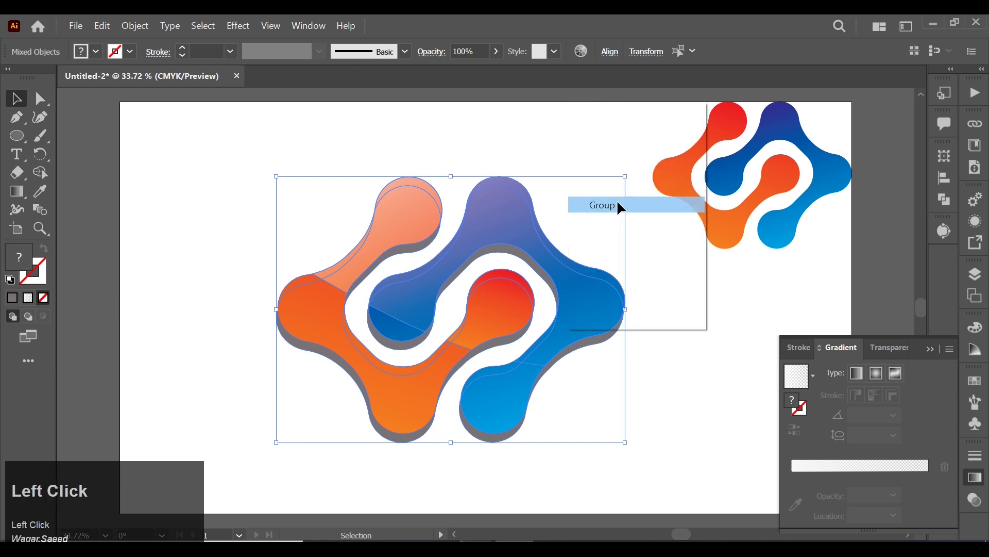
{"action": "left_click_drag", "start_coordinate": [572, 313], "coordinate": [503, 251]}
{"action": "left_click", "coordinate": [327, 485]}
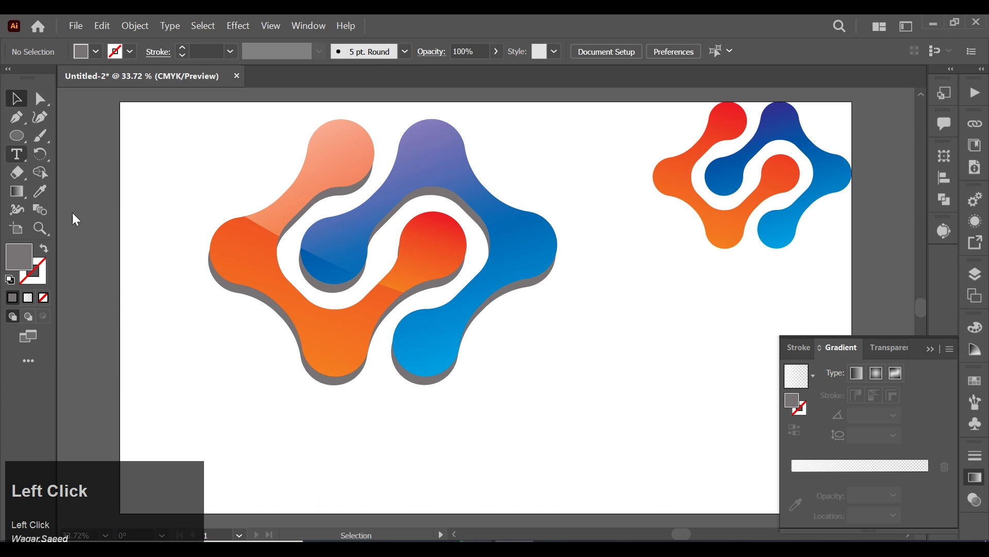
Add the text "LOGO" below the logo and scale it up to about 145 pt
{"action": "left_click", "coordinate": [302, 446]}
{"action": "type", "text": "OG"}
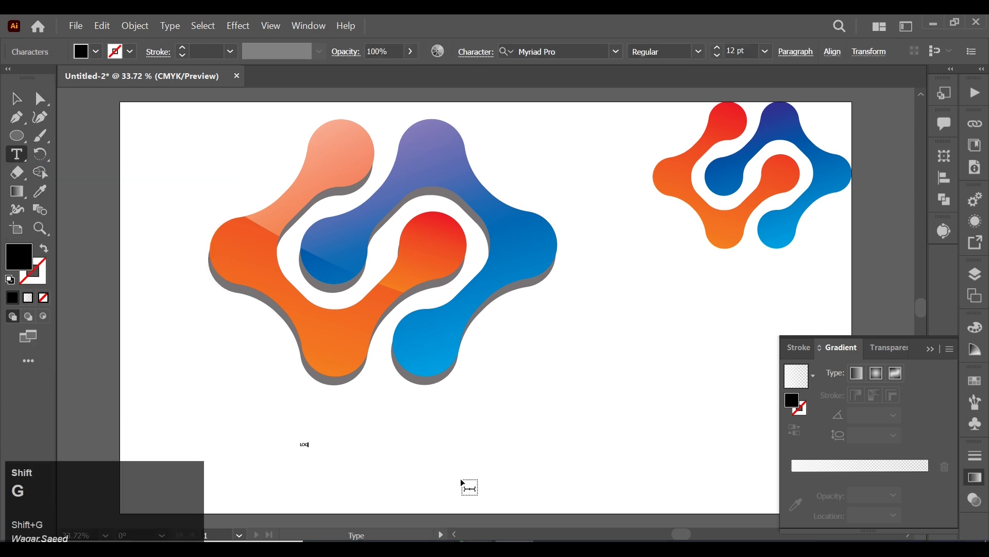
{"action": "type", "text": "OGO"}
{"action": "left_click", "coordinate": [16, 98]}
{"action": "left_click_drag", "start_coordinate": [311, 446], "coordinate": [358, 459]}
Set the "LOGO" text in Eurostile Bold, then enlarge it and line it up under the logo's left half
{"action": "double_click", "coordinate": [358, 460]}
{"action": "key", "text": "ctrl+a"}
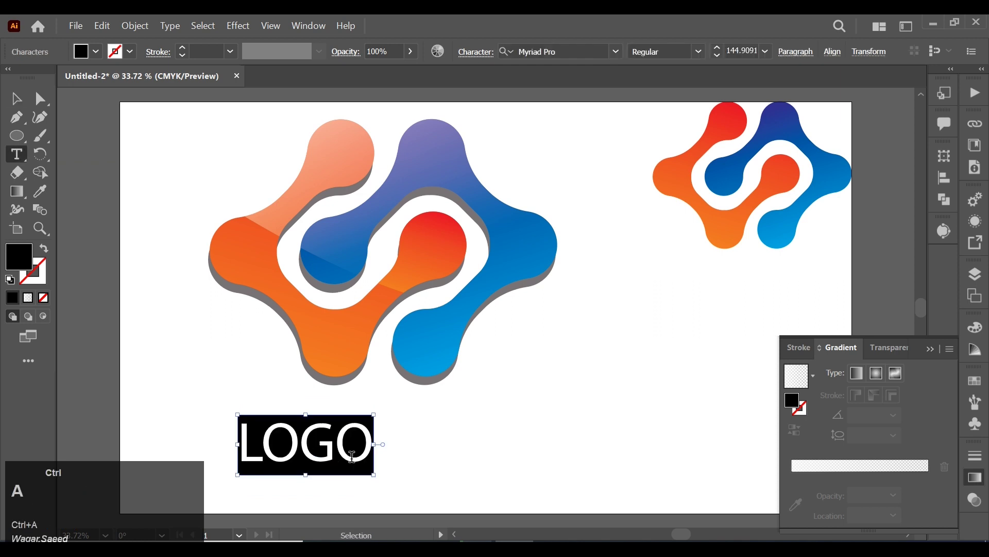
{"action": "left_click", "coordinate": [571, 49]}
{"action": "type", "text": "Euro"}
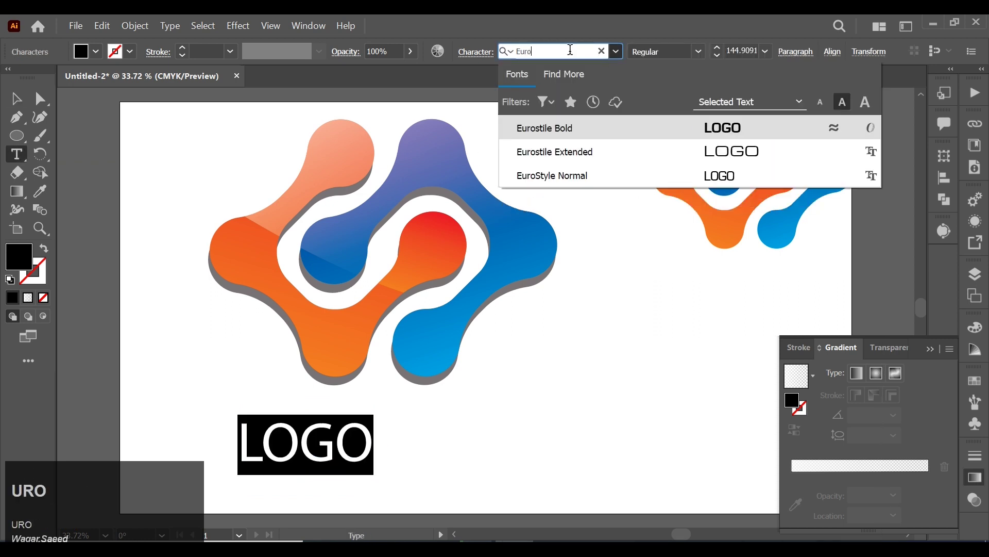
{"action": "left_click", "coordinate": [584, 126]}
{"action": "left_click", "coordinate": [16, 98]}
{"action": "left_click_drag", "start_coordinate": [370, 479], "coordinate": [399, 487]}
{"action": "left_click_drag", "start_coordinate": [336, 464], "coordinate": [331, 460]}
Expand the "LOGO" text into shapes and fill them with the red-orange gradient sampled from the left shape
{"action": "left_click", "coordinate": [135, 25]}
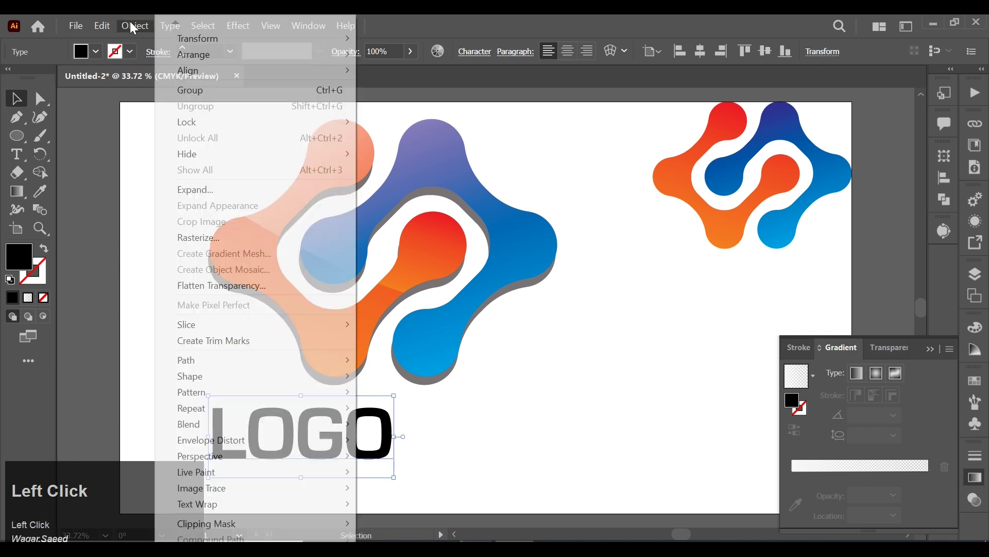
{"action": "left_click", "coordinate": [199, 191]}
{"action": "left_click", "coordinate": [488, 365]}
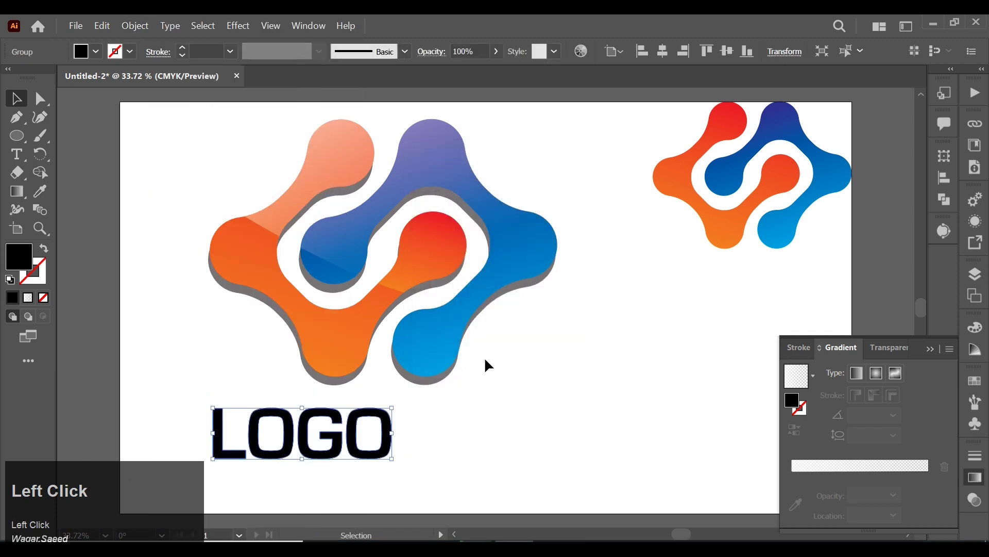
{"action": "left_click", "coordinate": [44, 195]}
{"action": "left_click", "coordinate": [258, 258]}
{"action": "key", "text": "v"}
Add the text "NAME", enlarge it slightly smaller than "LOGO" and place it directly to the right of that word
{"action": "left_click", "coordinate": [23, 155]}
{"action": "left_click", "coordinate": [498, 453]}
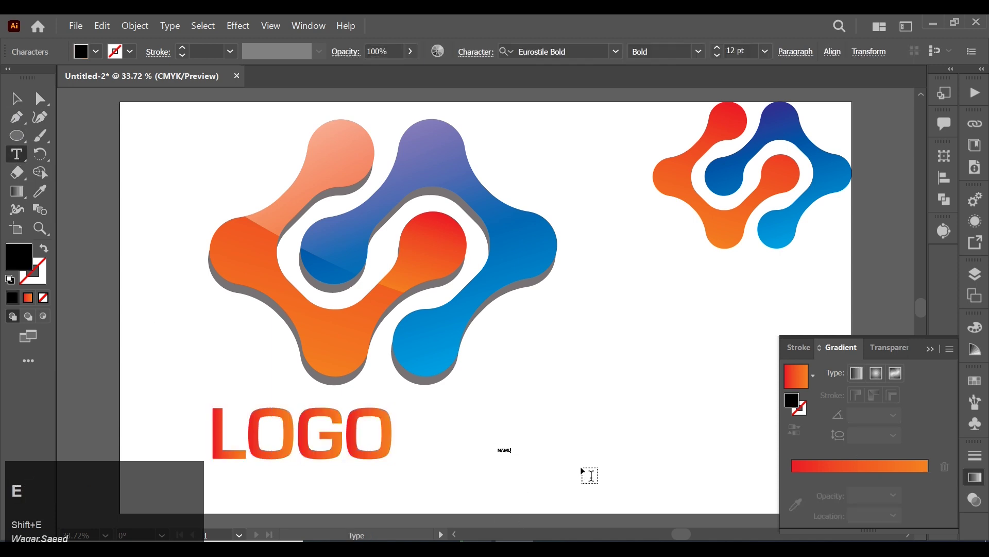
{"action": "left_click", "coordinate": [16, 98]}
{"action": "left_click_drag", "start_coordinate": [516, 458], "coordinate": [495, 447]}
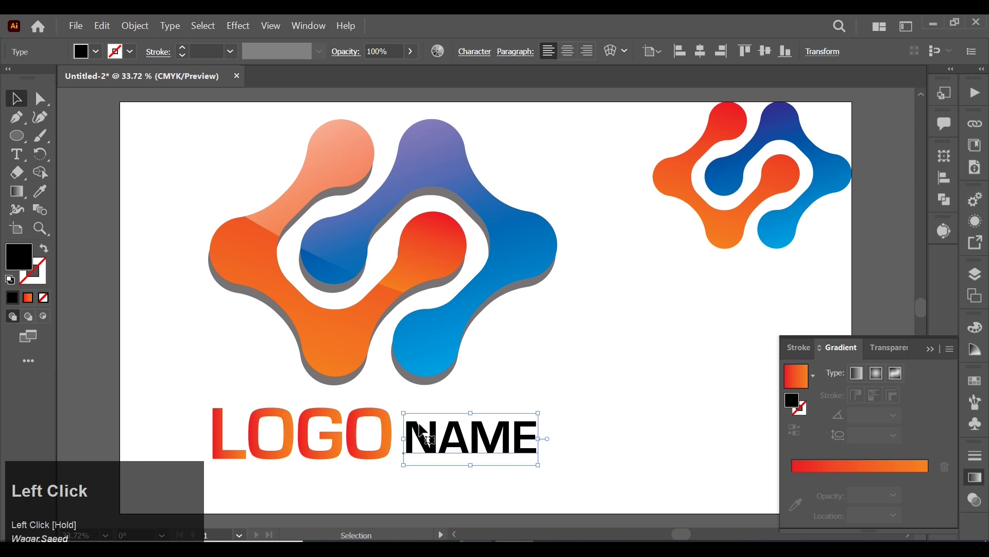
Align the words "LOGO" and "NAME" to each other on their vertical centres
{"action": "left_click", "coordinate": [384, 436], "text": "shift"}
{"action": "left_click", "coordinate": [584, 51]}
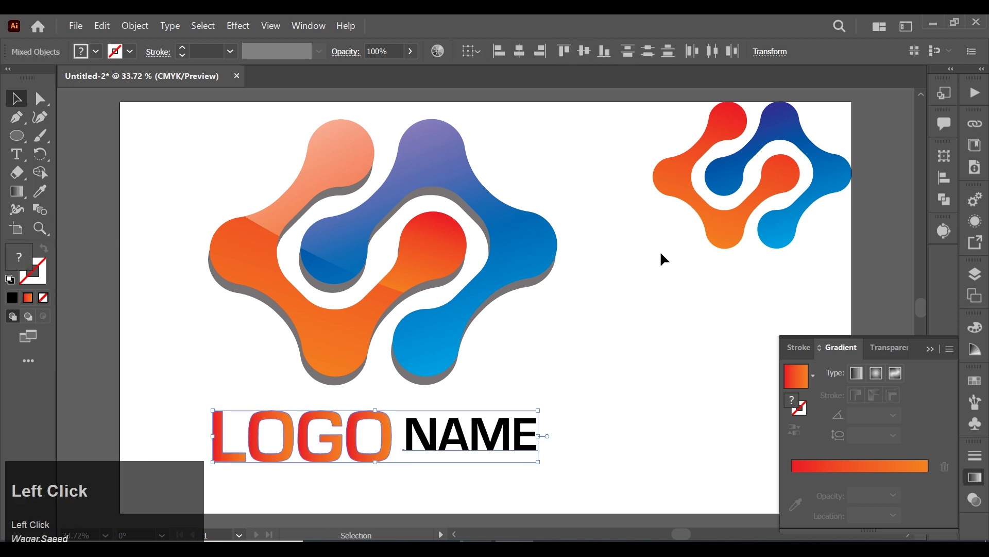
{"action": "left_click", "coordinate": [660, 257]}
Expand the "NAME" text into shapes and fill them with the blue gradient sampled from the right shape
{"action": "left_click", "coordinate": [503, 440]}
{"action": "left_click", "coordinate": [135, 26]}
{"action": "left_click", "coordinate": [198, 190]}
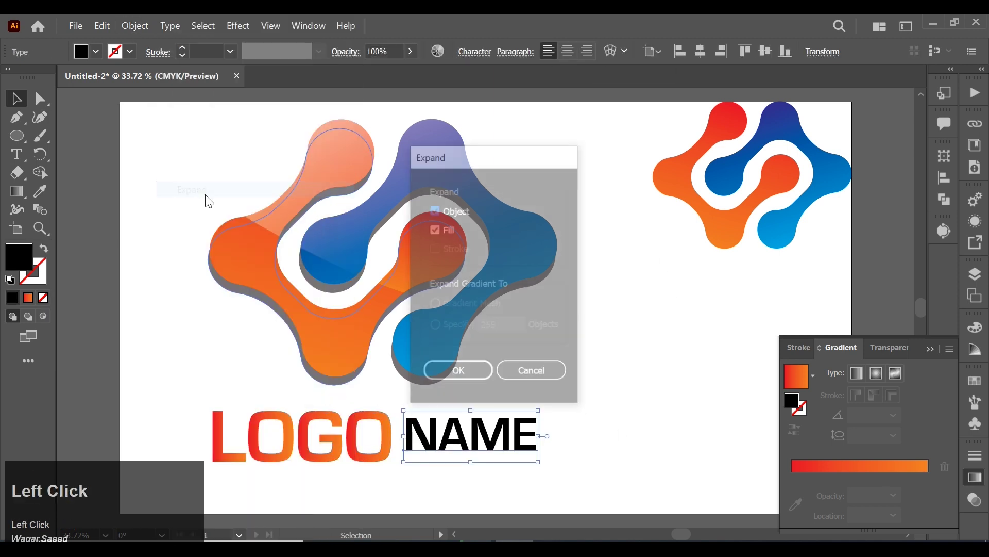
{"action": "left_click", "coordinate": [471, 380]}
{"action": "key", "text": "i"}
{"action": "left_click", "coordinate": [436, 353]}
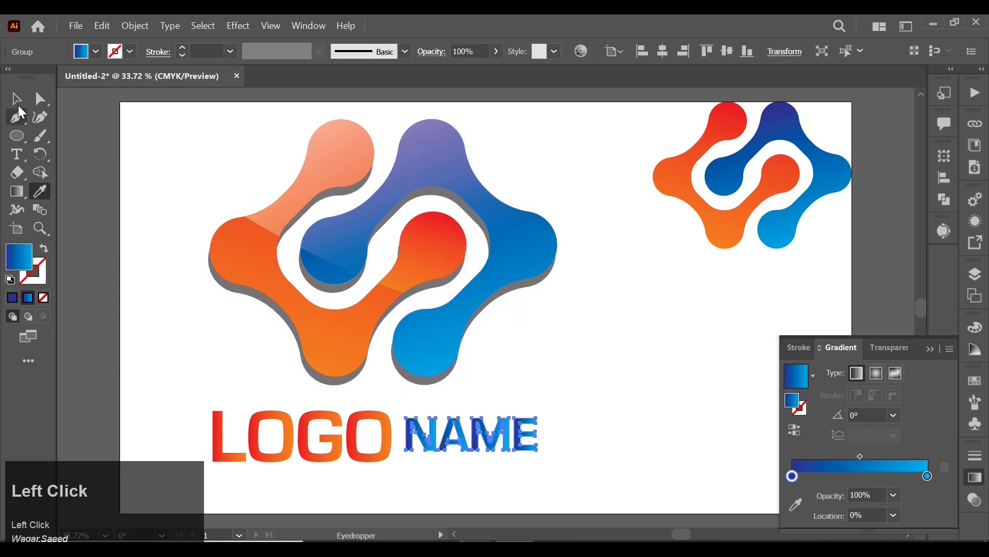
{"action": "left_click", "coordinate": [16, 98]}
{"action": "left_click", "coordinate": [547, 403]}
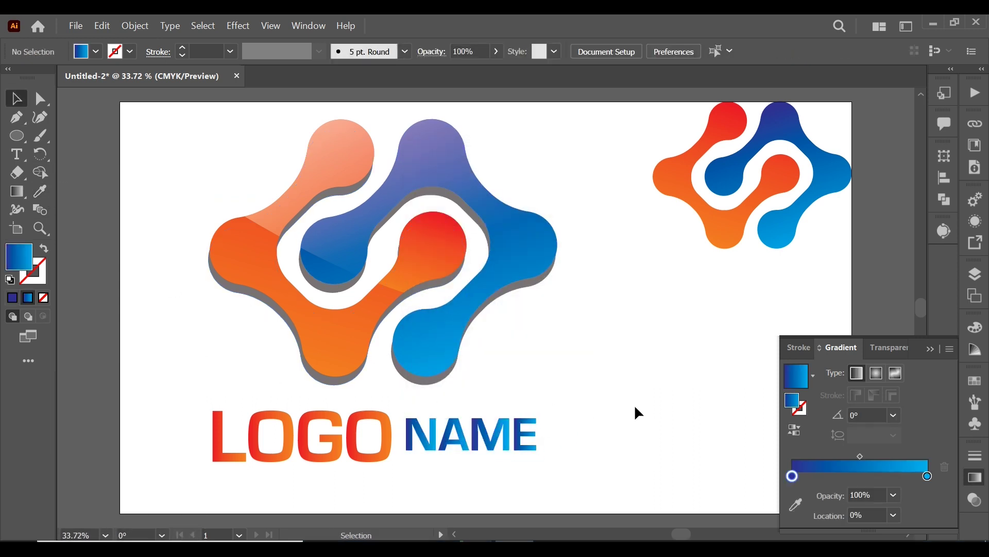
{"action": "left_click", "coordinate": [932, 349]}
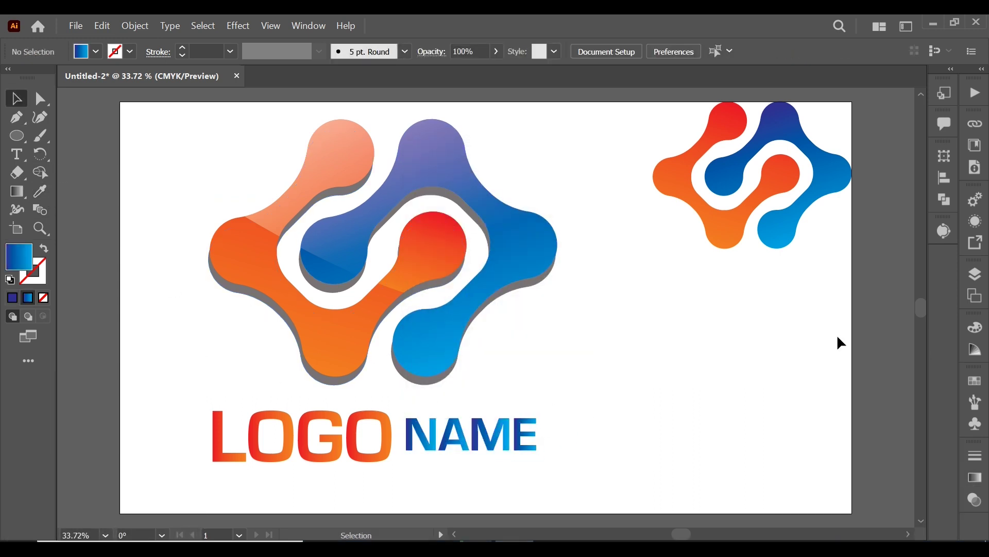